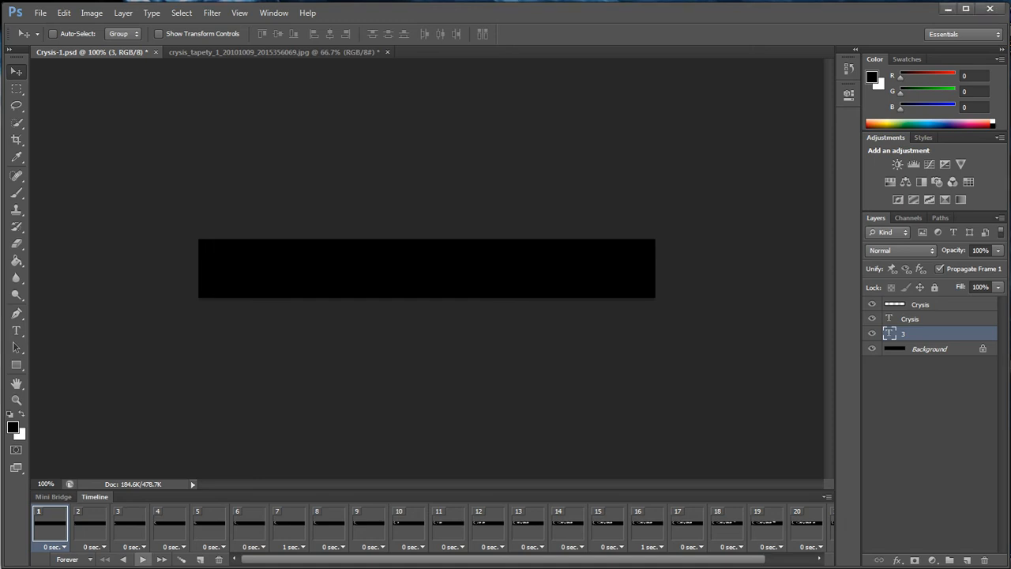
# Play the finished Crysis 3 banner animation as a preview and stop it
pyautogui.click(142, 559)
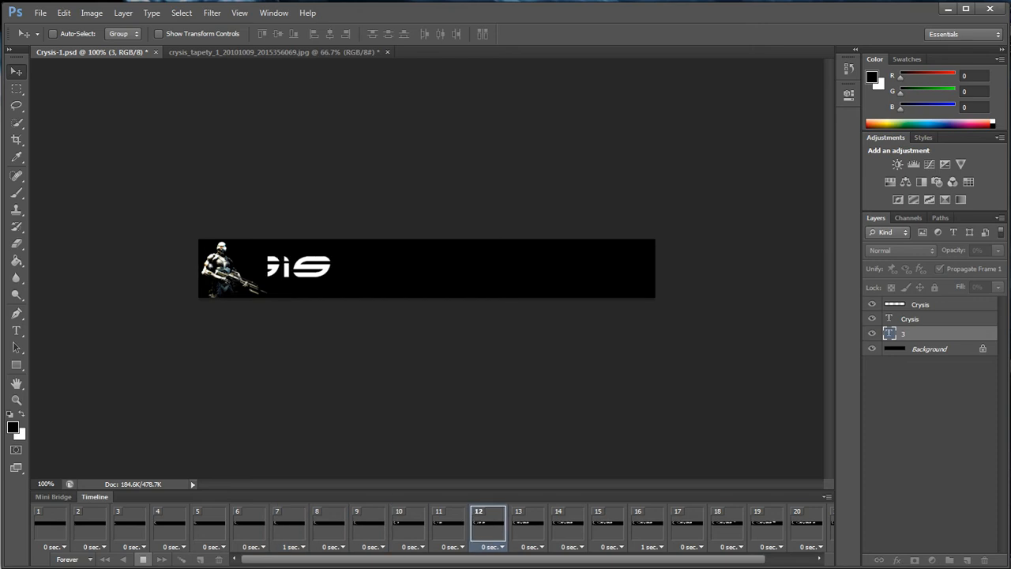
pyautogui.click(142, 559)
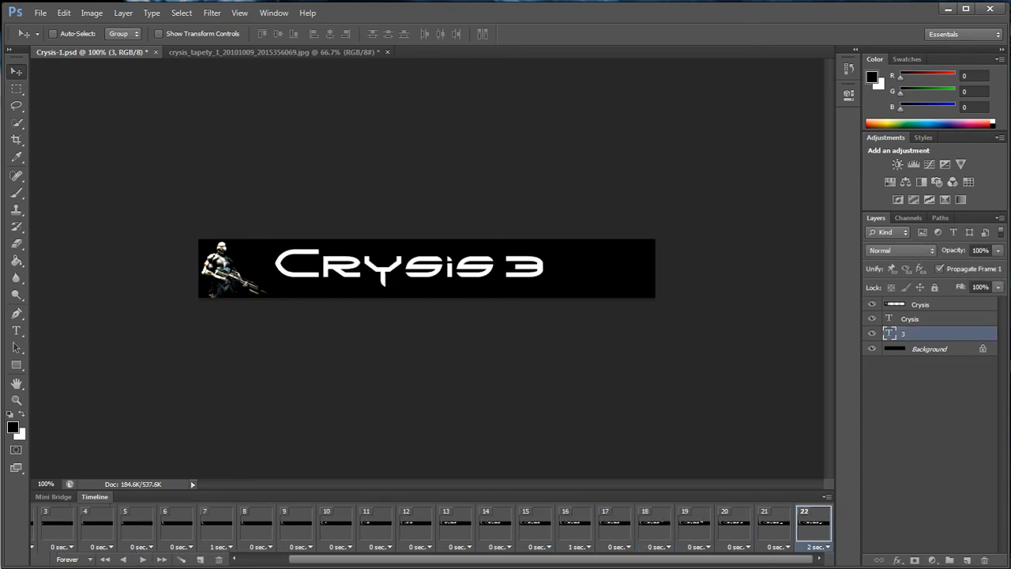
pyautogui.moveTo(395, 559); pyautogui.dragTo(348, 559)
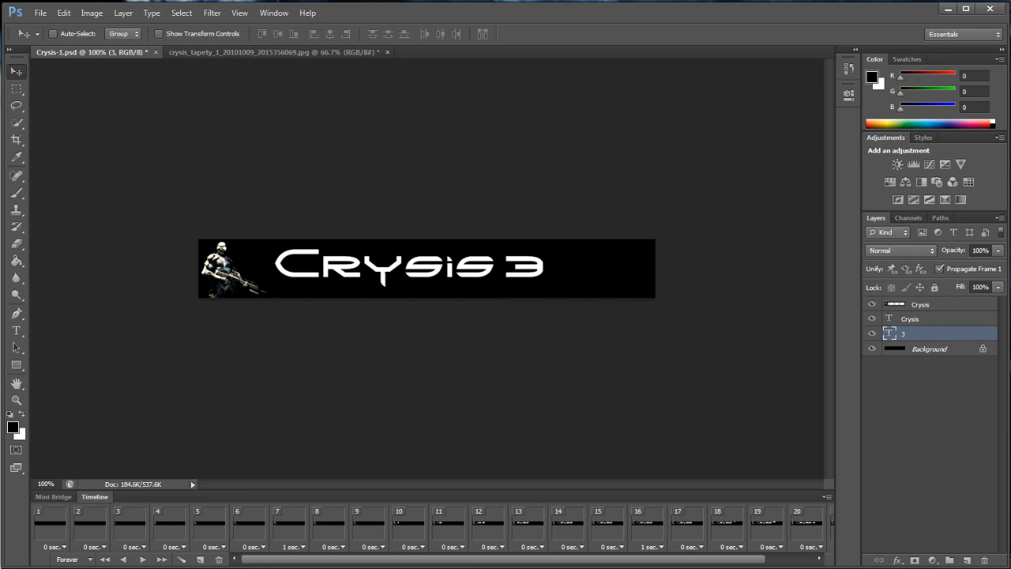
# Examine the banner animation frame by frame, from frame 1 through frame 11
pyautogui.click(49, 525)
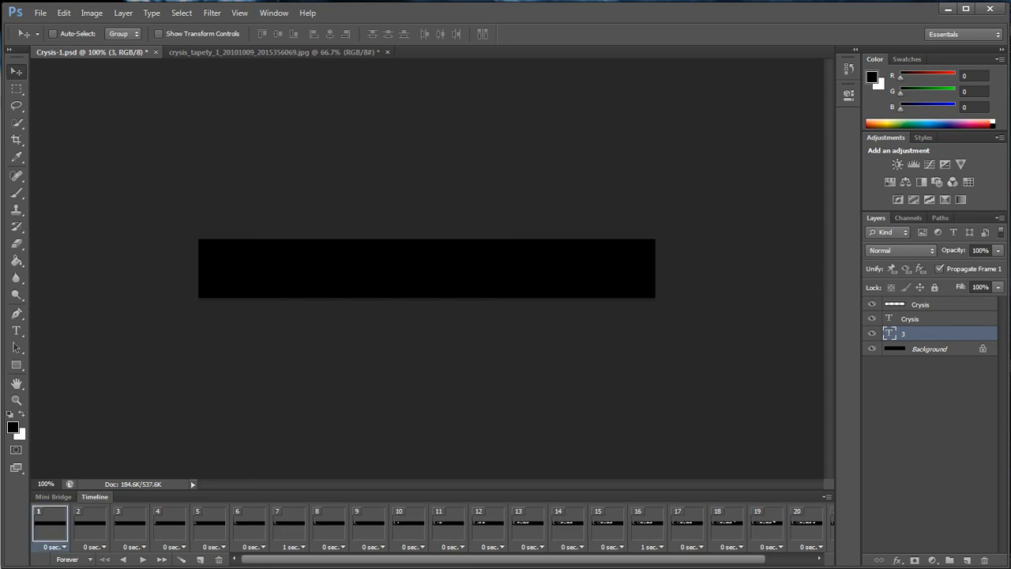
pyautogui.click(90, 525)
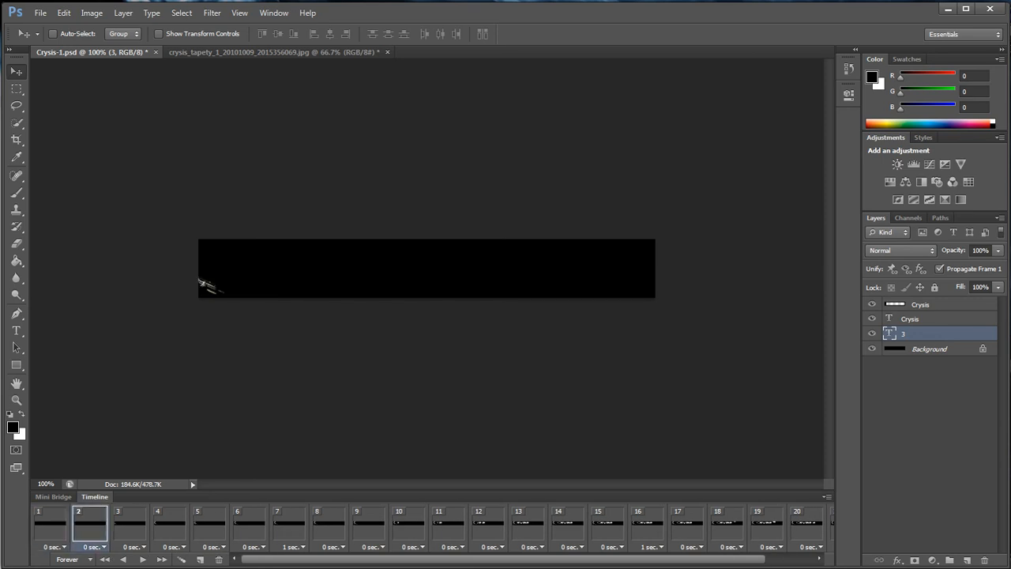
pyautogui.click(130, 525)
pyautogui.click(169, 525)
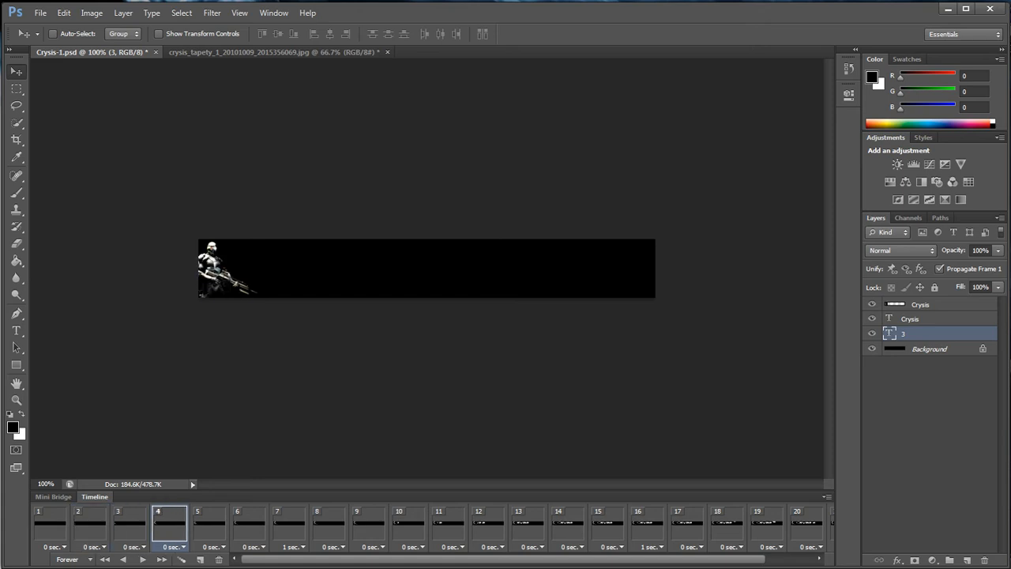
pyautogui.click(209, 525)
pyautogui.click(248, 525)
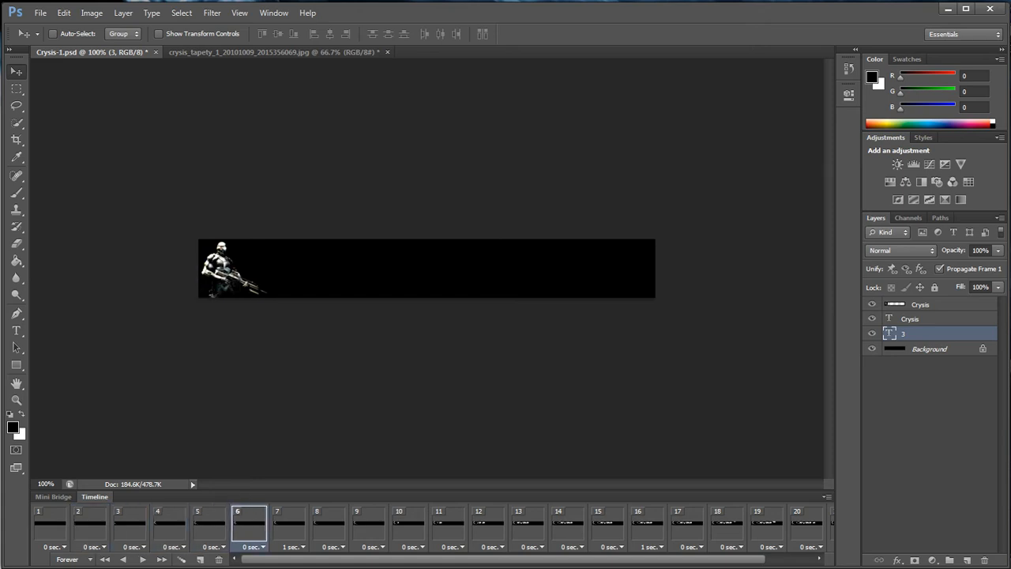
pyautogui.click(288, 525)
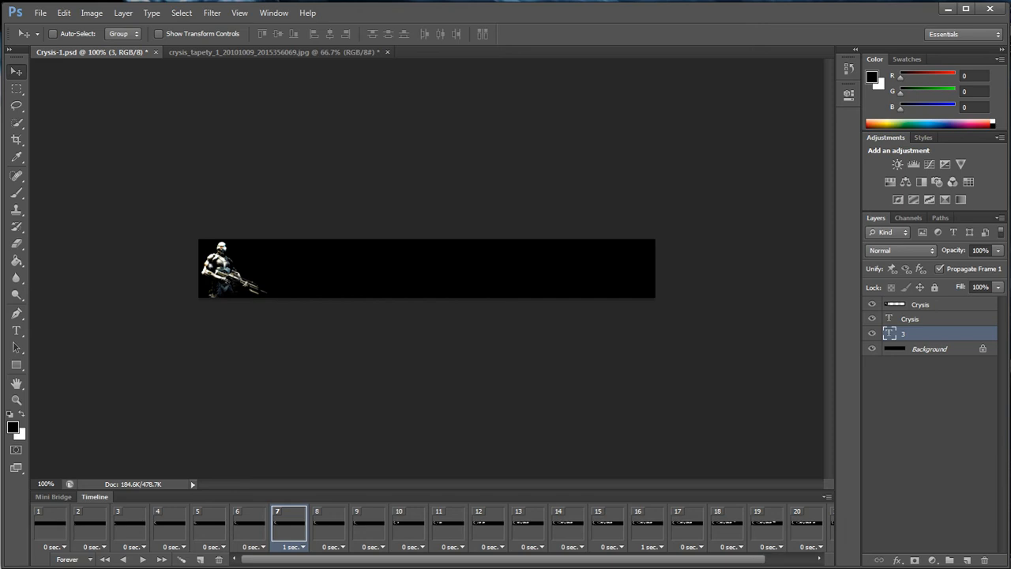
pyautogui.click(328, 525)
pyautogui.click(368, 525)
pyautogui.click(409, 525)
pyautogui.click(448, 525)
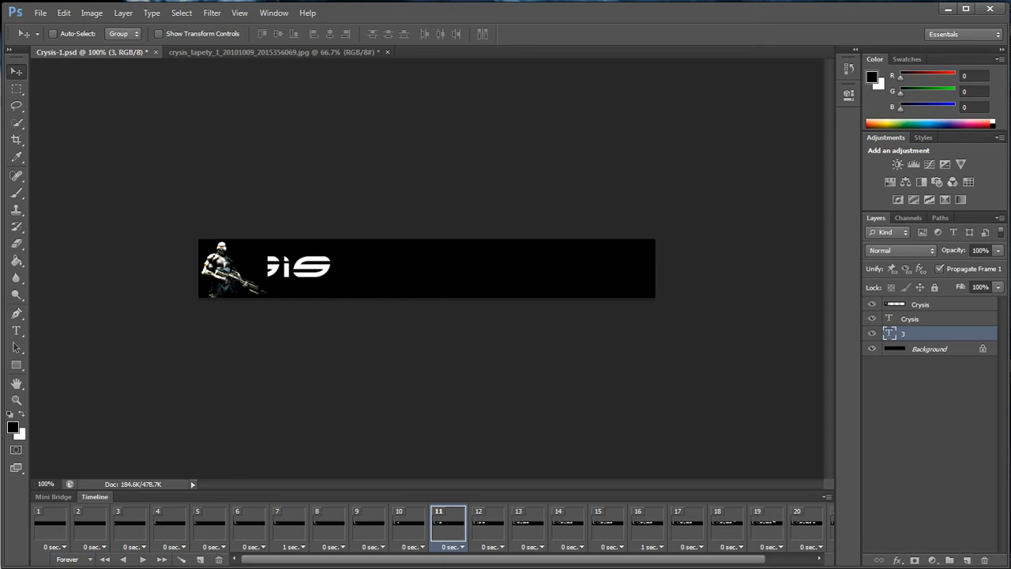
# Examine the soldier image layer, the Crysis text layer and the 3 text layer across the animation frames
pyautogui.click(921, 305)
pyautogui.click(871, 304)
pyautogui.click(872, 304)
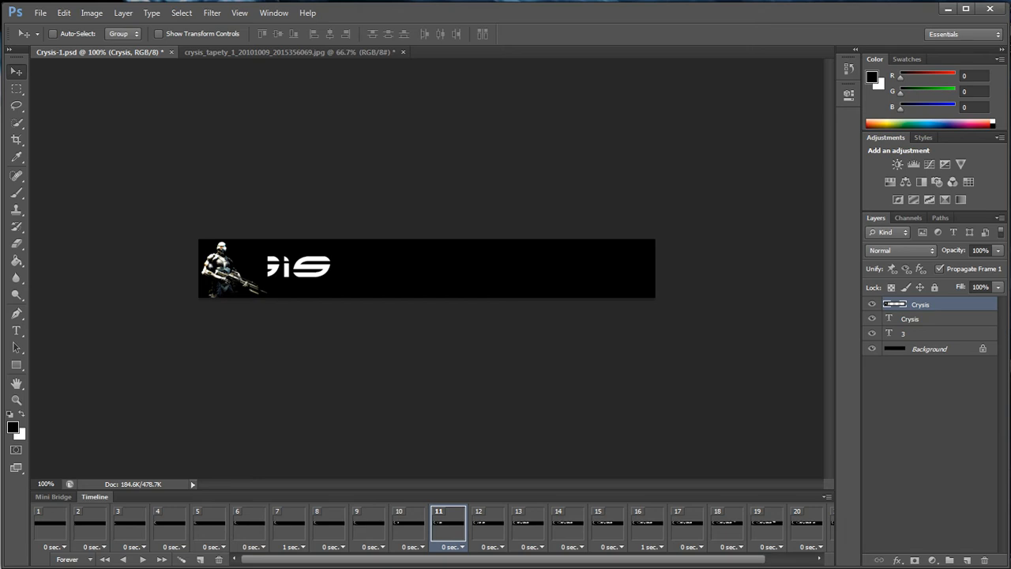
pyautogui.click(921, 319)
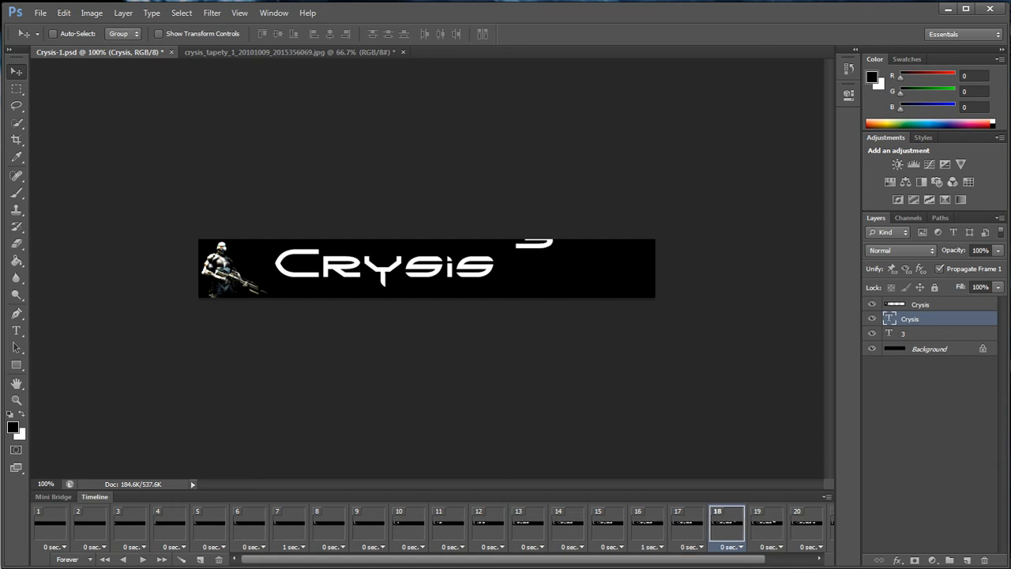
pyautogui.click(920, 333)
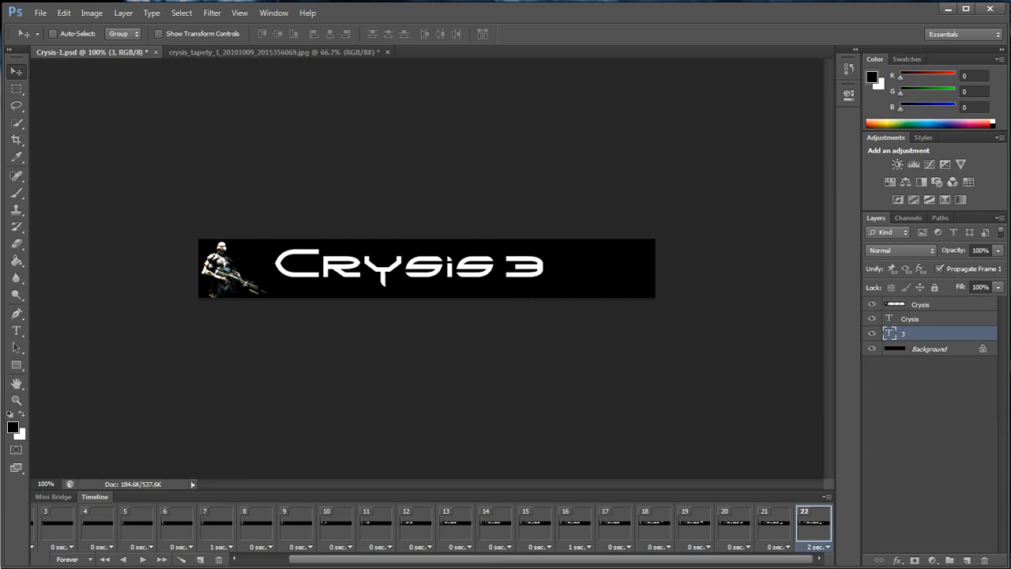
# Compare the position of the number 3 in frames 21 and 22
pyautogui.click(773, 524)
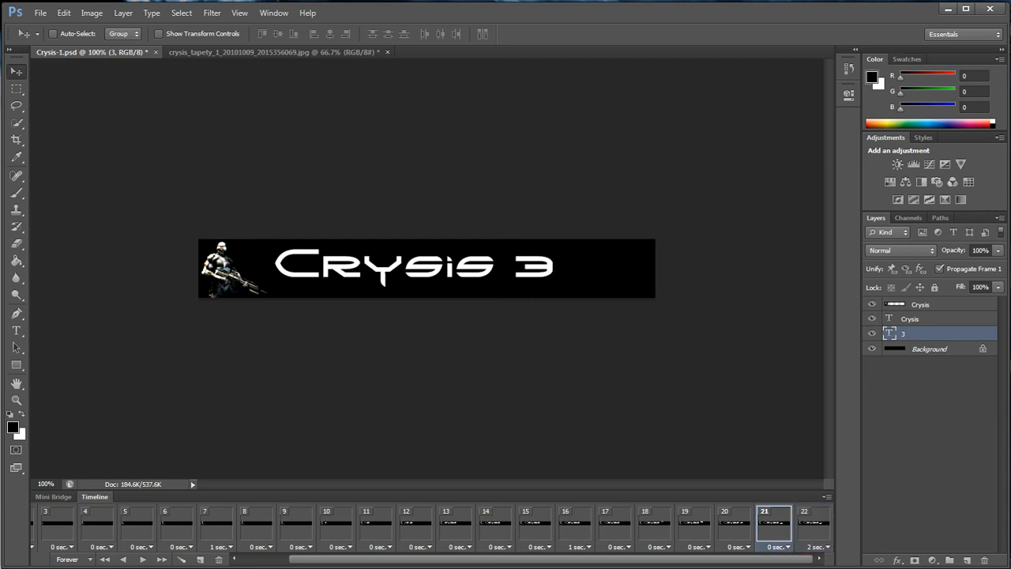
pyautogui.click(812, 524)
pyautogui.click(773, 525)
pyautogui.click(813, 524)
pyautogui.click(773, 524)
pyautogui.click(813, 525)
pyautogui.click(773, 524)
pyautogui.moveTo(758, 559); pyautogui.dragTo(711, 559)
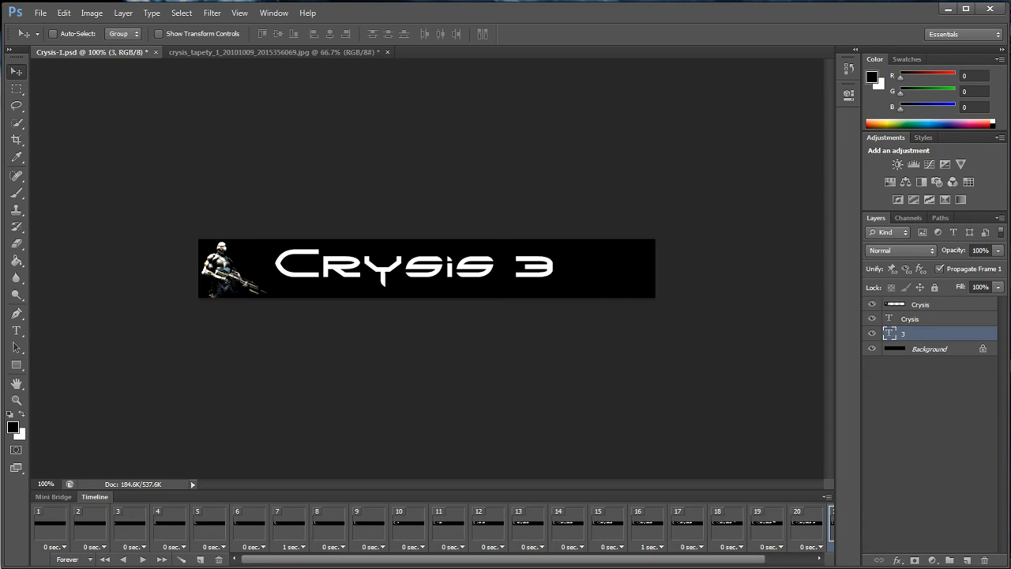
# Create a new document based on the Crysis-1.psd preset, sized in pixels at 700 by 90
pyautogui.hotkey('ctrl', 'n')
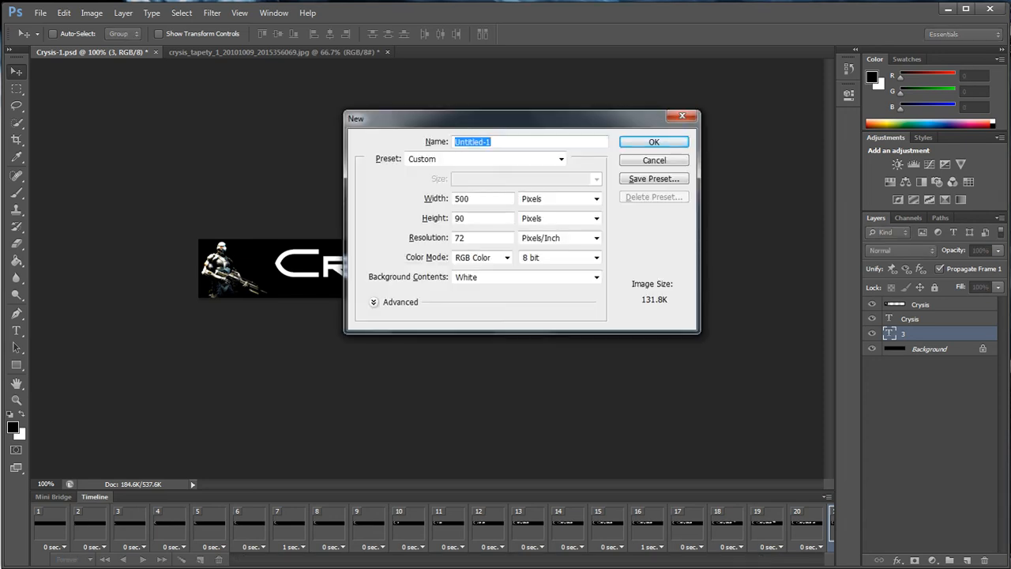
pyautogui.click(561, 158)
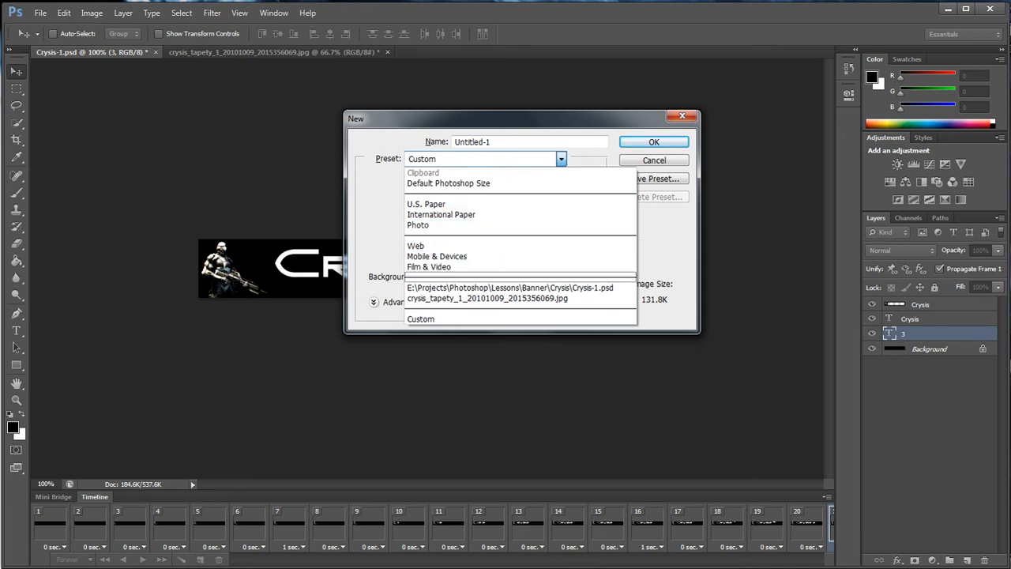
pyautogui.click(510, 287)
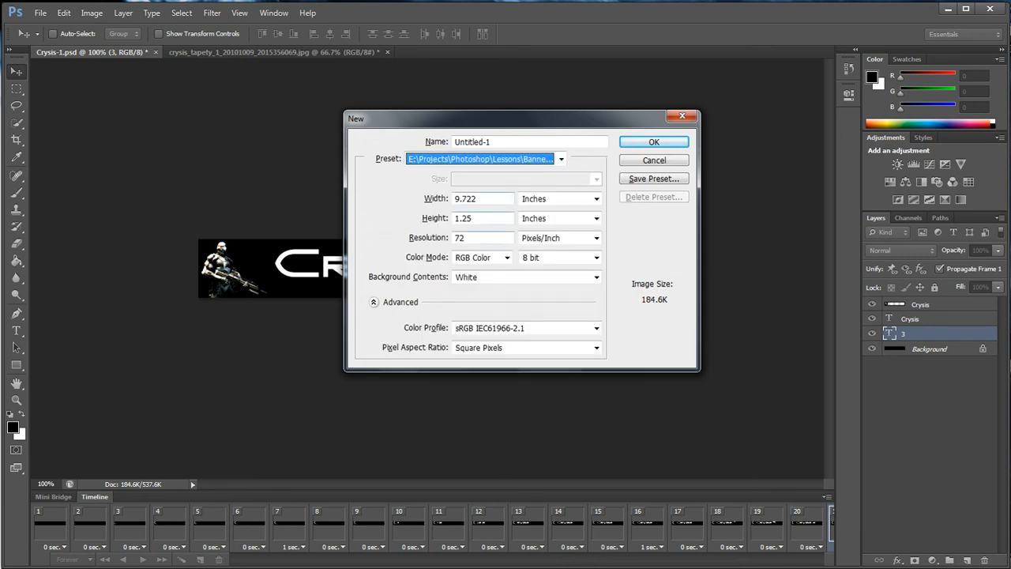
pyautogui.click(596, 198)
pyautogui.click(531, 212)
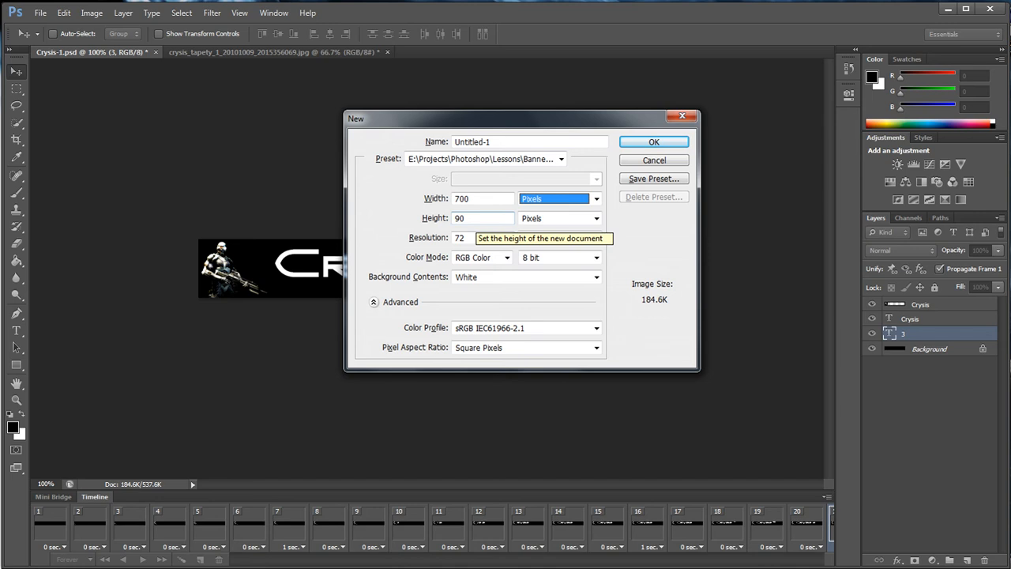
pyautogui.click(677, 142)
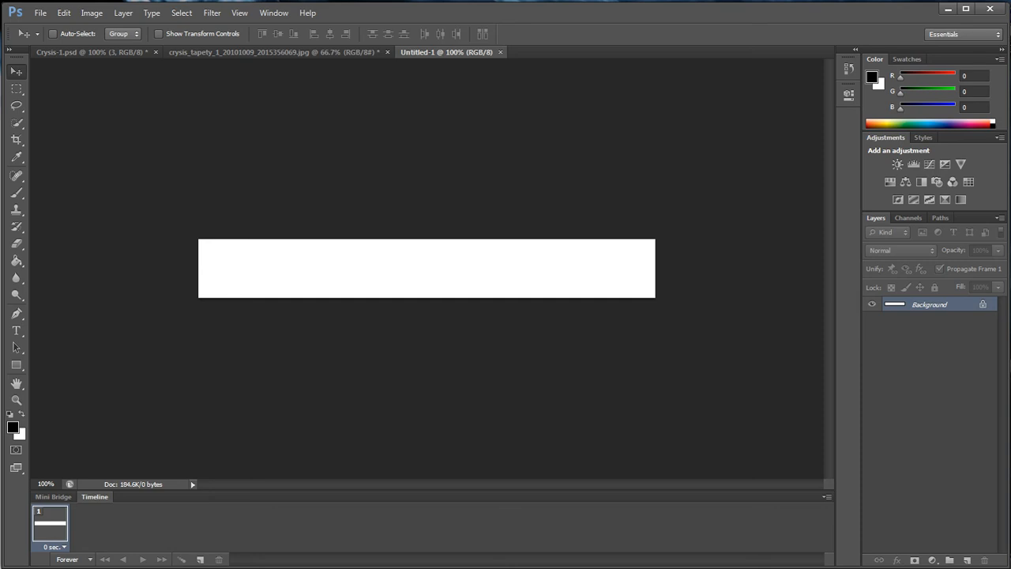
# Fill the new document's white background with black using the Paint Bucket
pyautogui.click(17, 262)
pyautogui.click(332, 268)
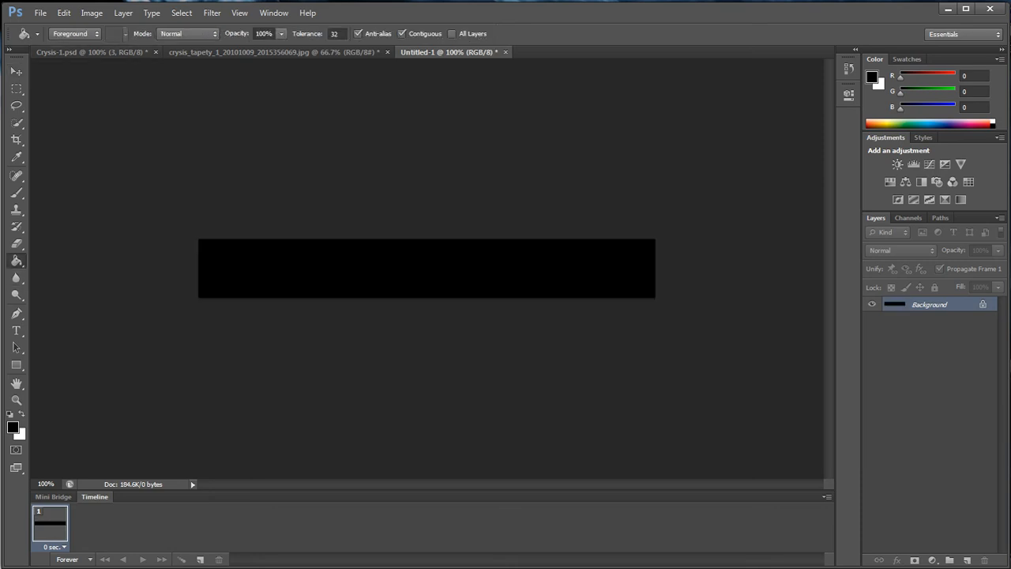
pyautogui.press('v')
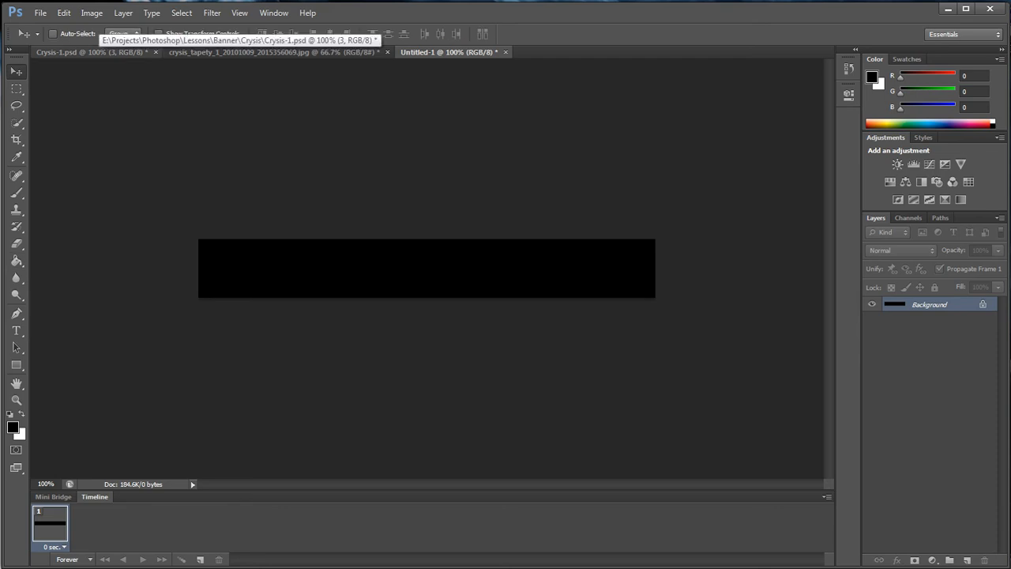
pyautogui.click(89, 51)
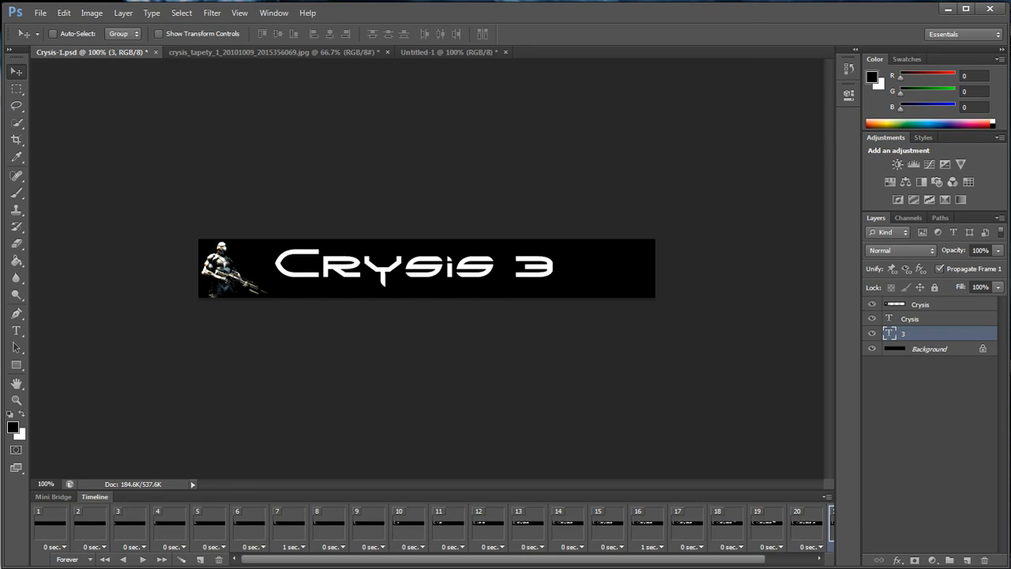
pyautogui.moveTo(413, 265); pyautogui.dragTo(433, 254)
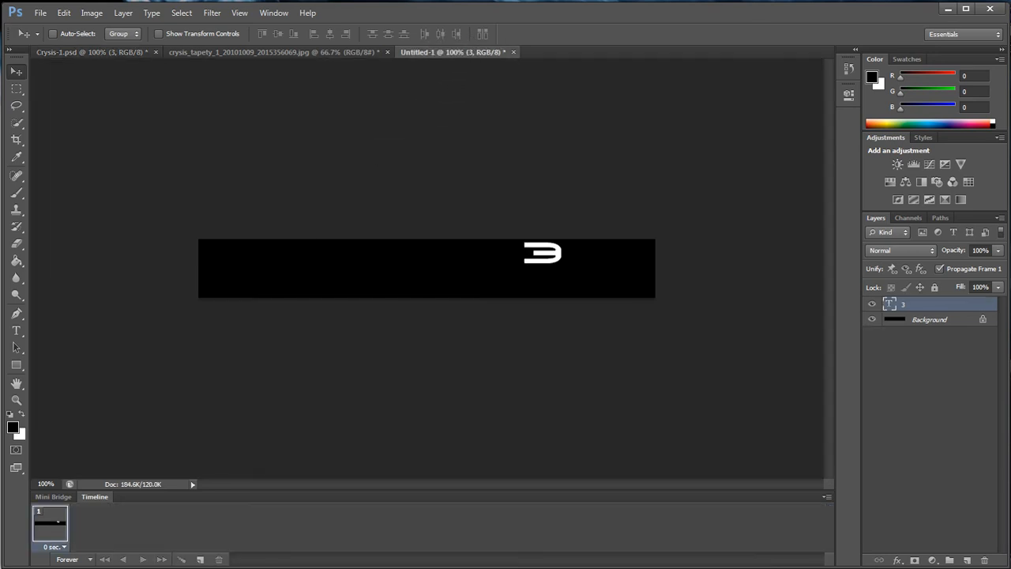
pyautogui.press('Delete')
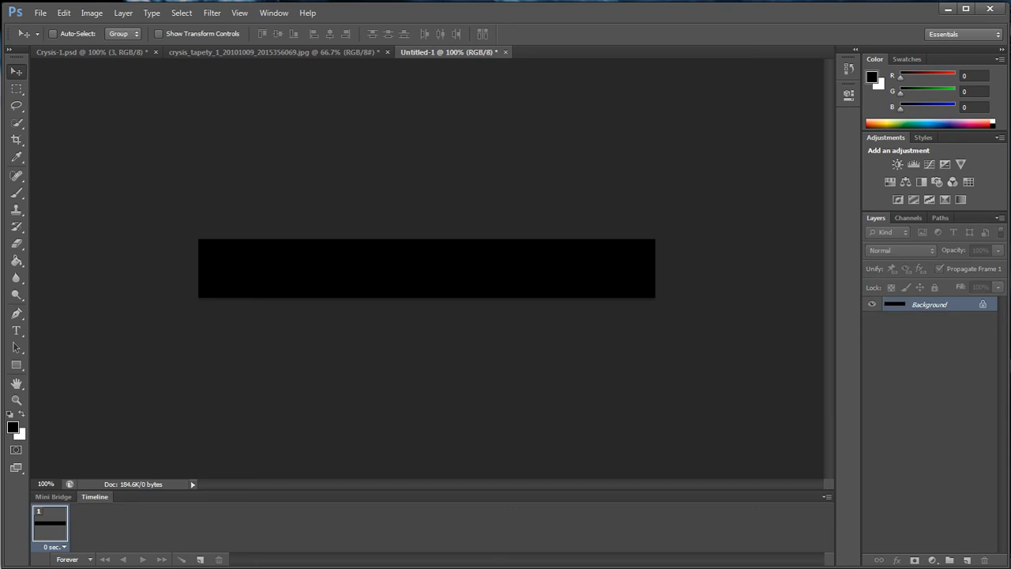
# Copy the soldier image layer from Crysis-1.psd into the new document and place it at the banner's left end
pyautogui.click(102, 52)
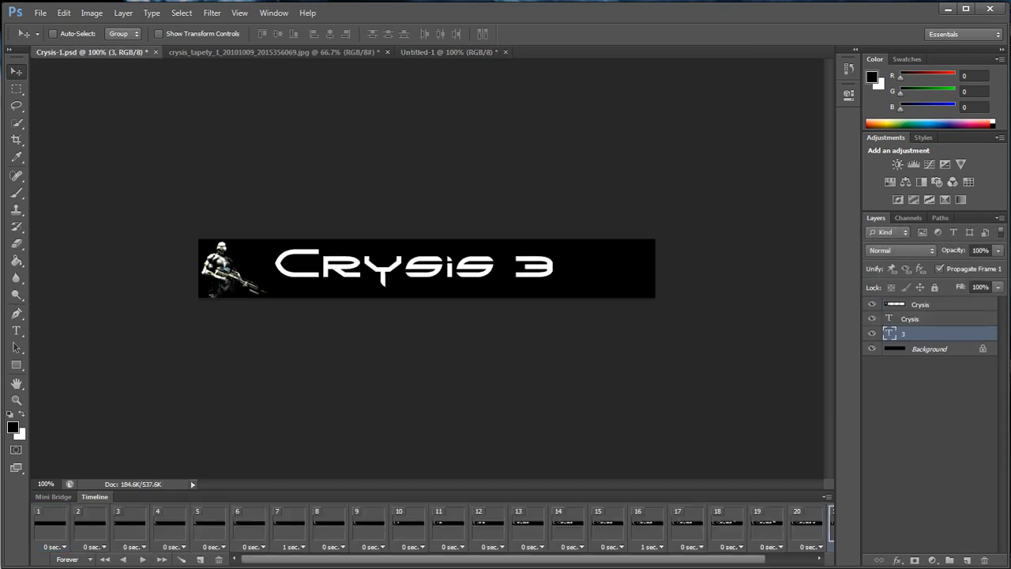
pyautogui.click(921, 304)
pyautogui.moveTo(221, 267)
pyautogui.mouseDown()
pyautogui.moveTo(466, 55)
pyautogui.moveTo(228, 265)
pyautogui.mouseUp()
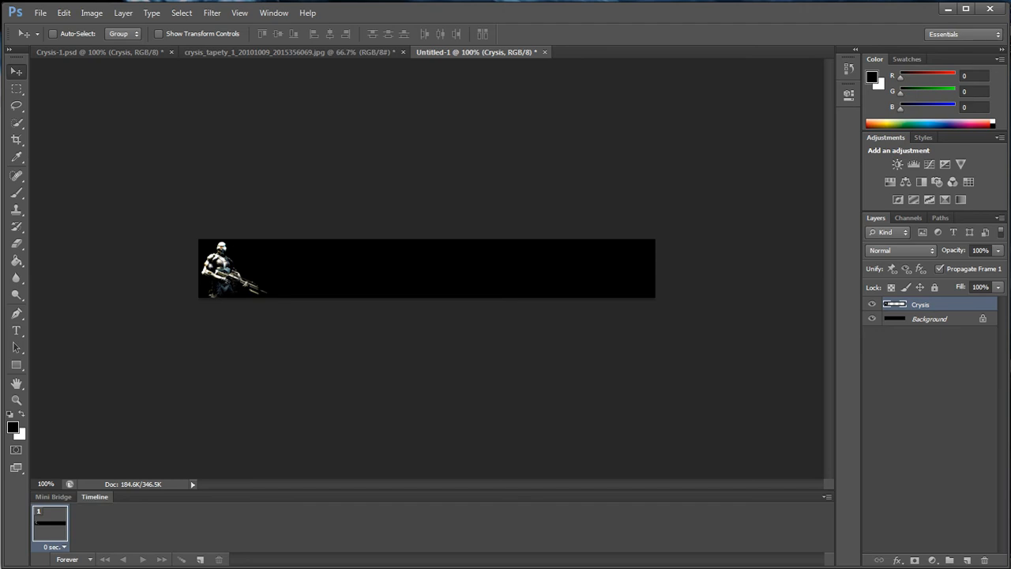
pyautogui.moveTo(227, 270)
pyautogui.mouseDown()
pyautogui.moveTo(239, 271)
pyautogui.moveTo(227, 269)
pyautogui.mouseUp()
# Add the white 72 pt text CRYSIS in the CRYSIS font beside the soldier and move its layer below the soldier layer
pyautogui.click(17, 330)
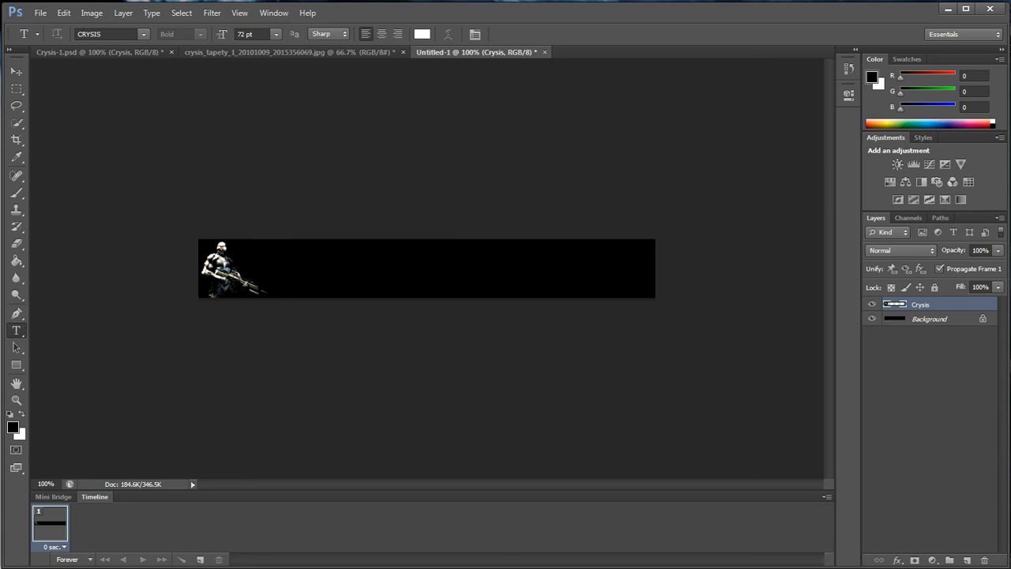
pyautogui.click(306, 271)
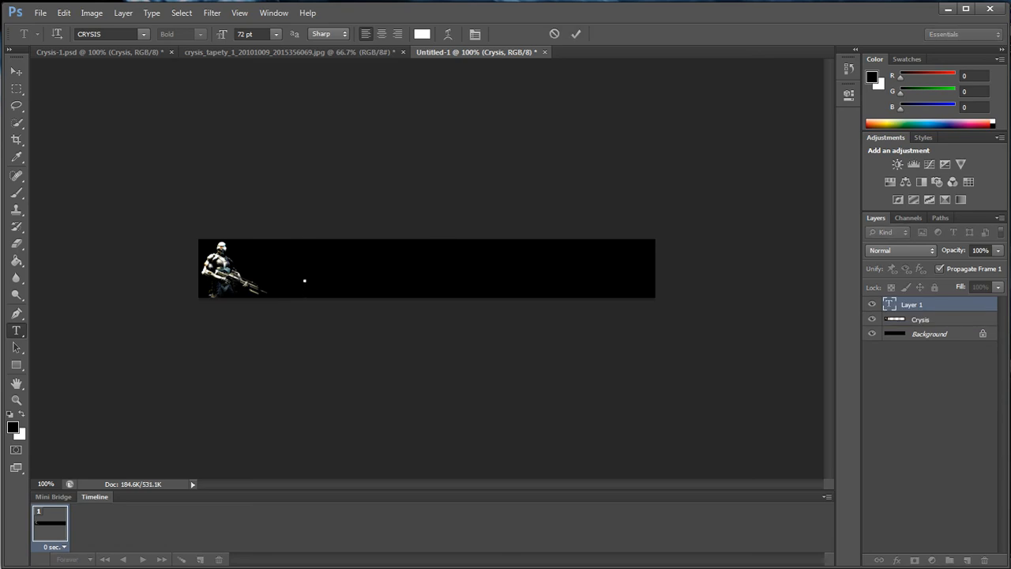
pyautogui.write('CRY')
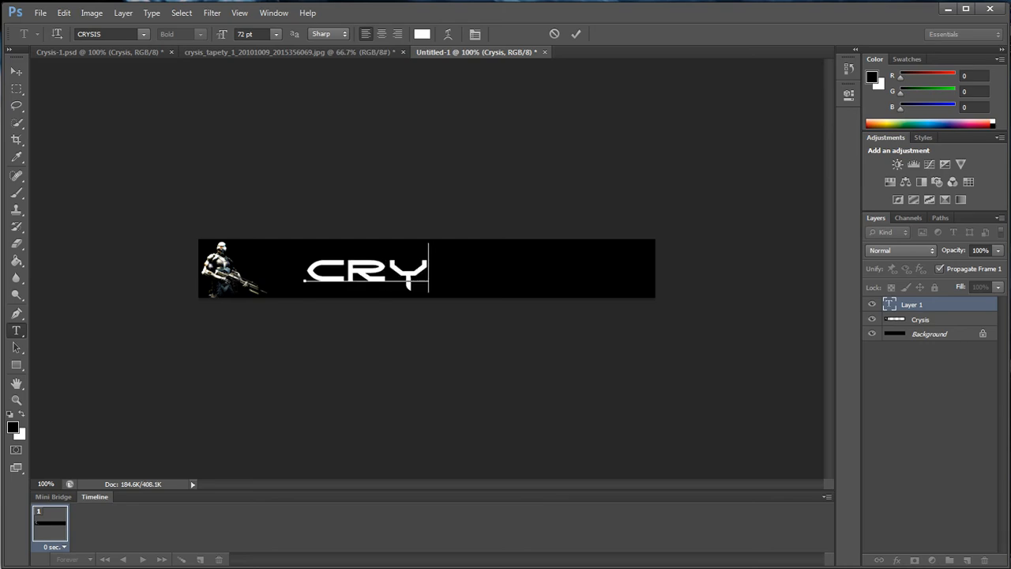
pyautogui.write('SIS')
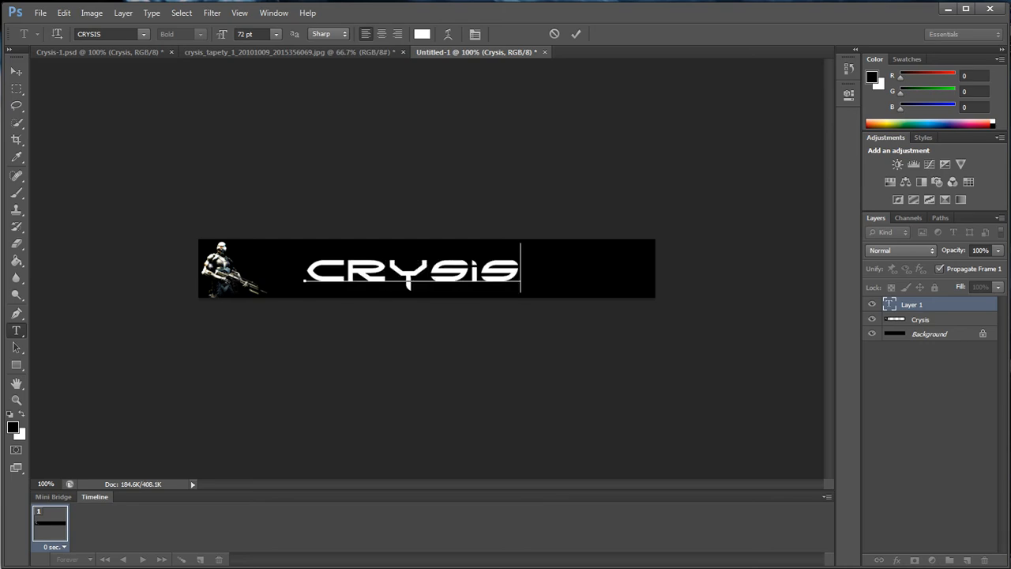
pyautogui.hotkey('ctrl', 'Return')
pyautogui.moveTo(917, 304); pyautogui.dragTo(919, 325)
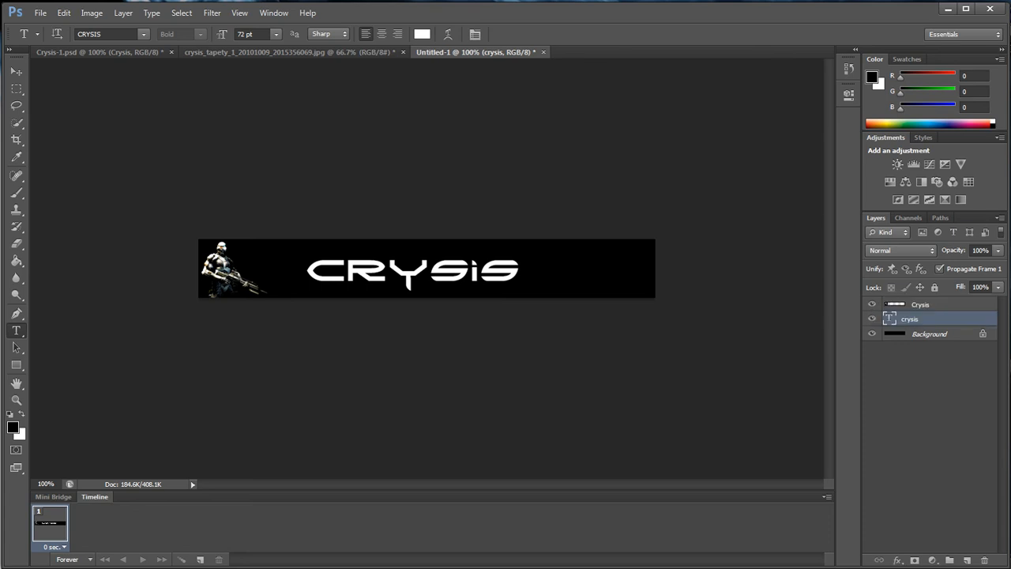
# Add a separate text layer 3 to the right of the word CRYSIS and move it below the crysis text layer
pyautogui.click(553, 270)
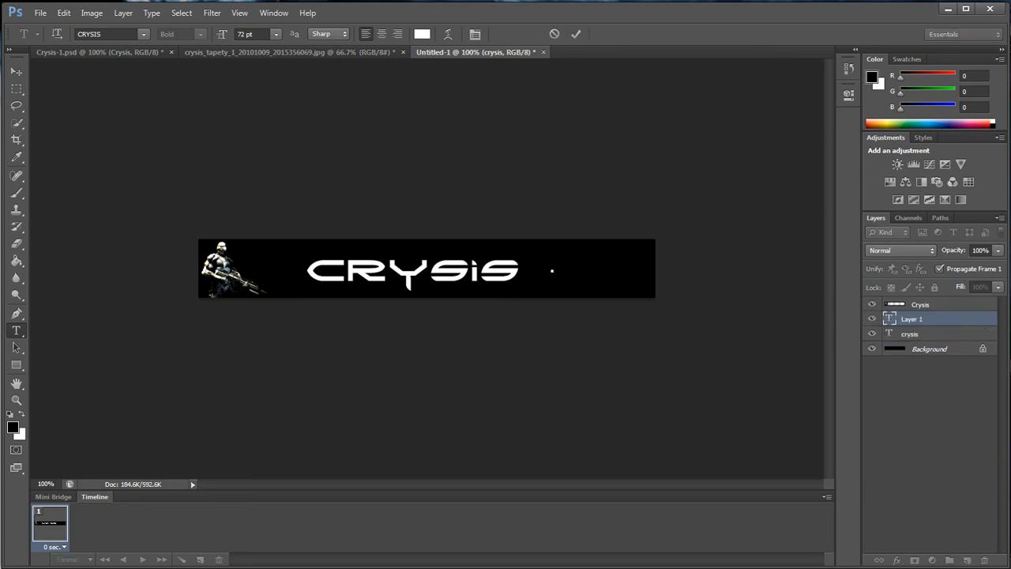
pyautogui.write('3')
pyautogui.moveTo(577, 312); pyautogui.dragTo(563, 321)
pyautogui.hotkey('ctrl', 'Return')
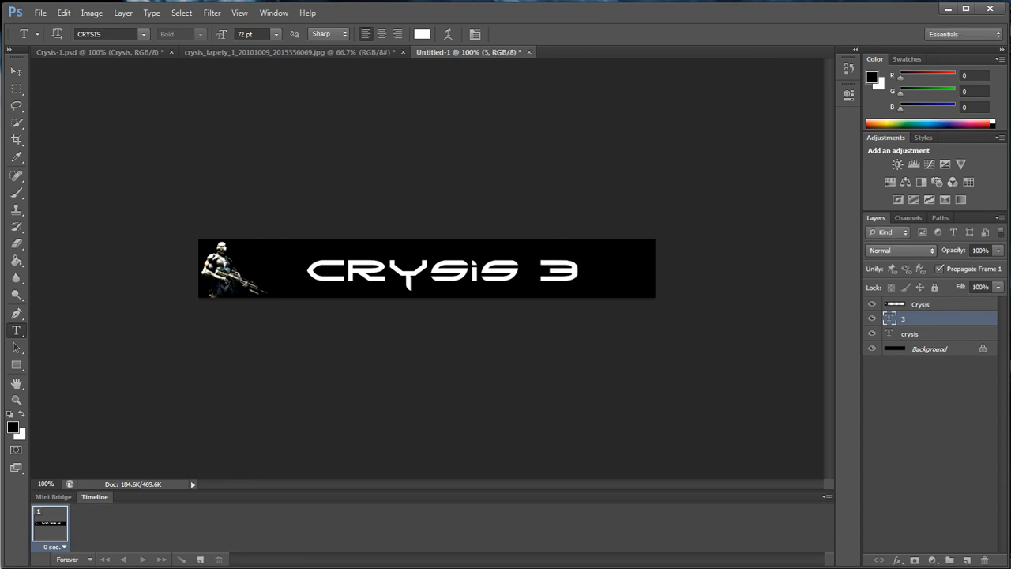
pyautogui.hotkey('ctrl', '[')
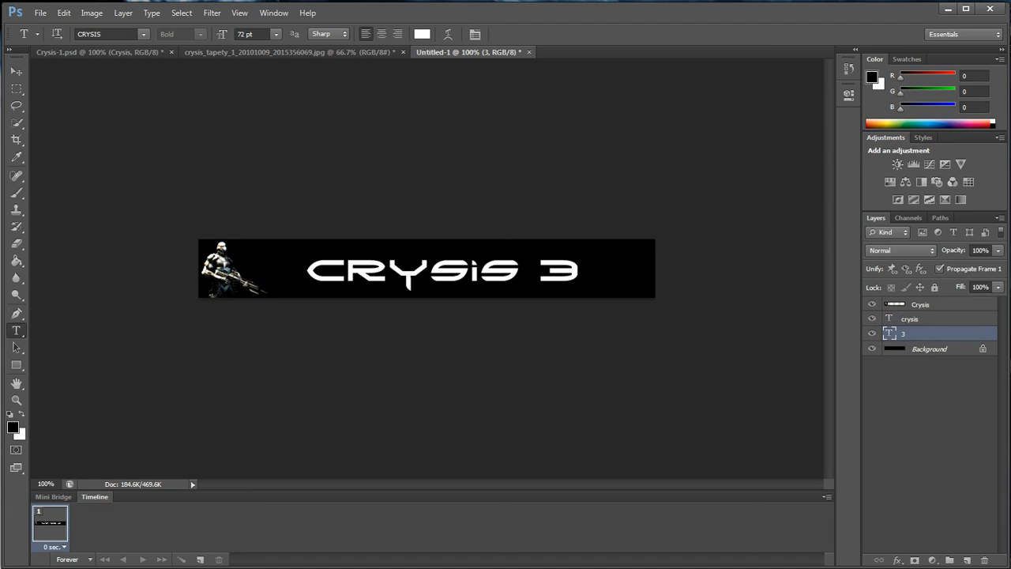
pyautogui.press('v')
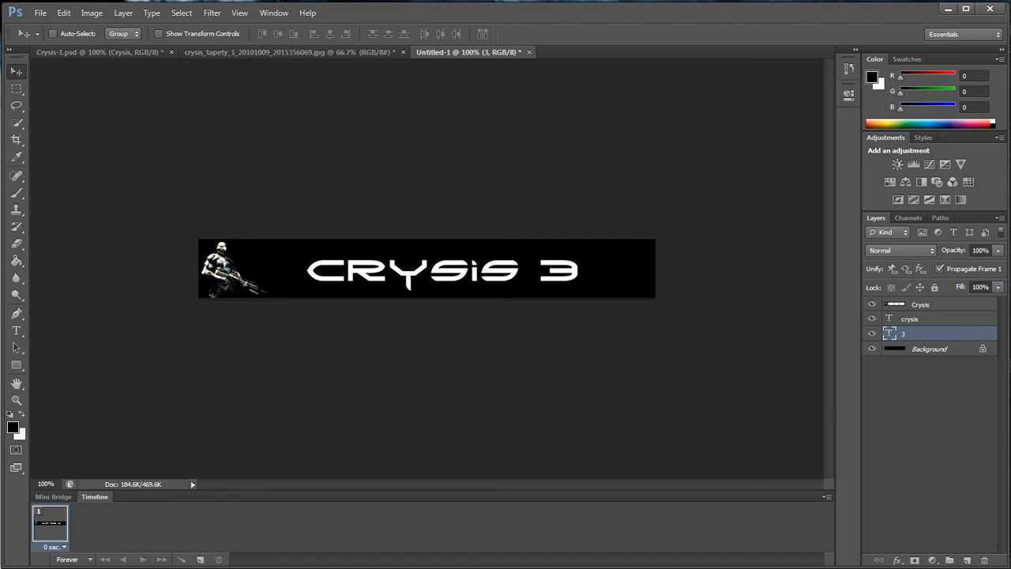
# Move the soldier and crysis layers off the banner's left end and the 3 layer above its upper edge, leaving frame 1 empty
pyautogui.click(920, 304)
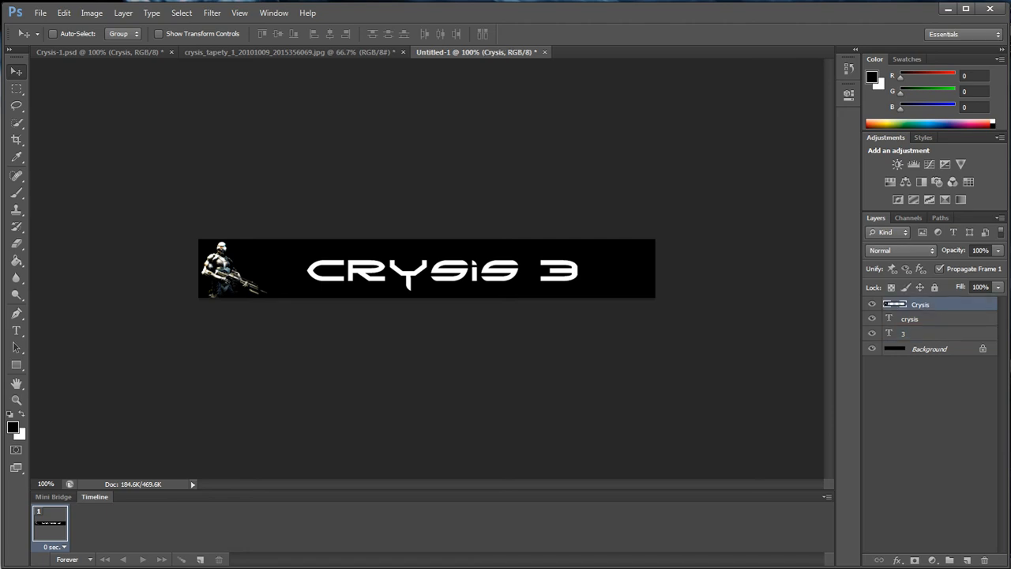
pyautogui.moveTo(236, 274); pyautogui.dragTo(159, 273)
pyautogui.click(921, 319)
pyautogui.moveTo(436, 273); pyautogui.dragTo(103, 282)
pyautogui.click(919, 333)
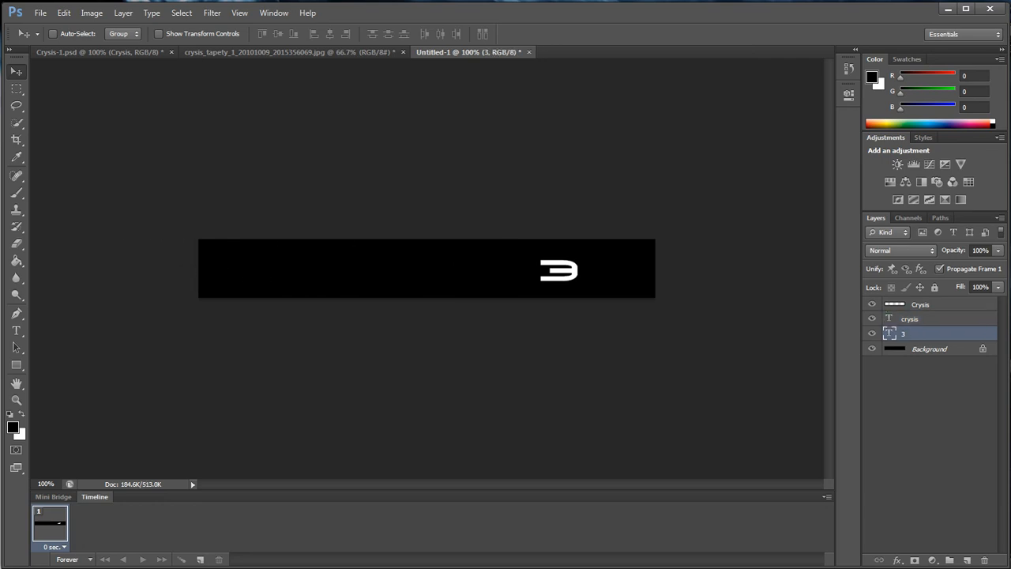
pyautogui.moveTo(558, 270); pyautogui.dragTo(584, 192)
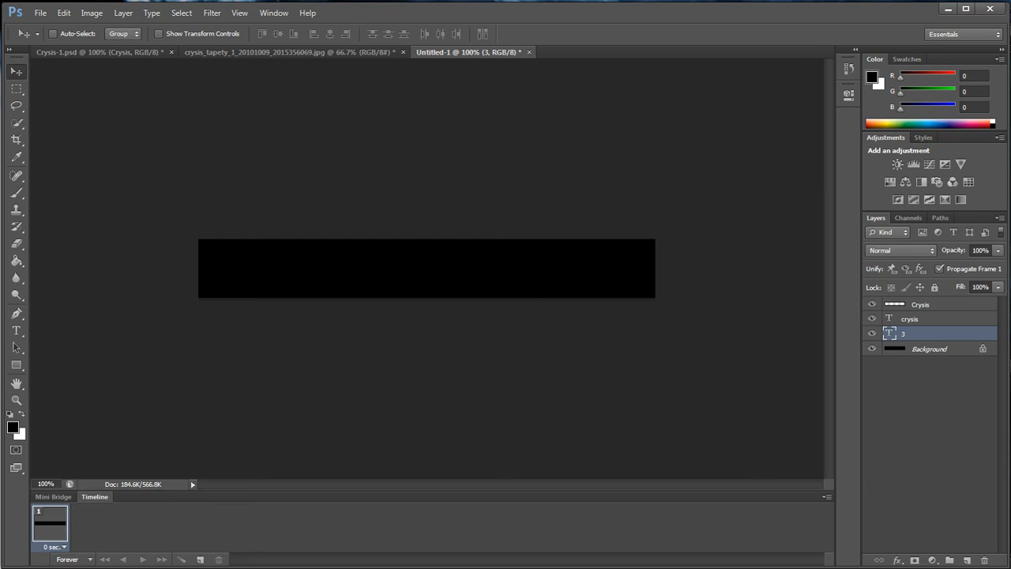
pyautogui.doubleClick(95, 497)
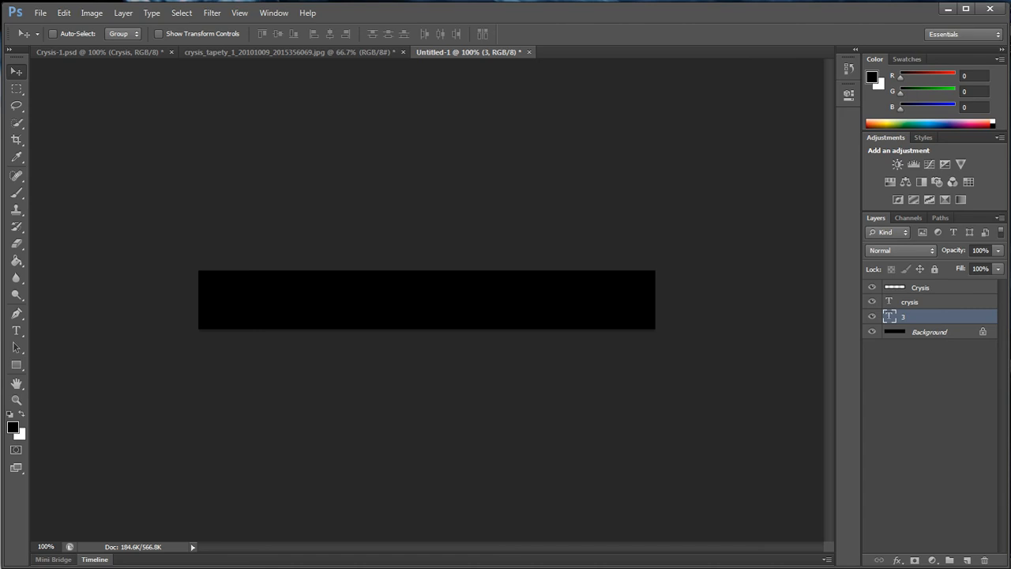
pyautogui.click(95, 559)
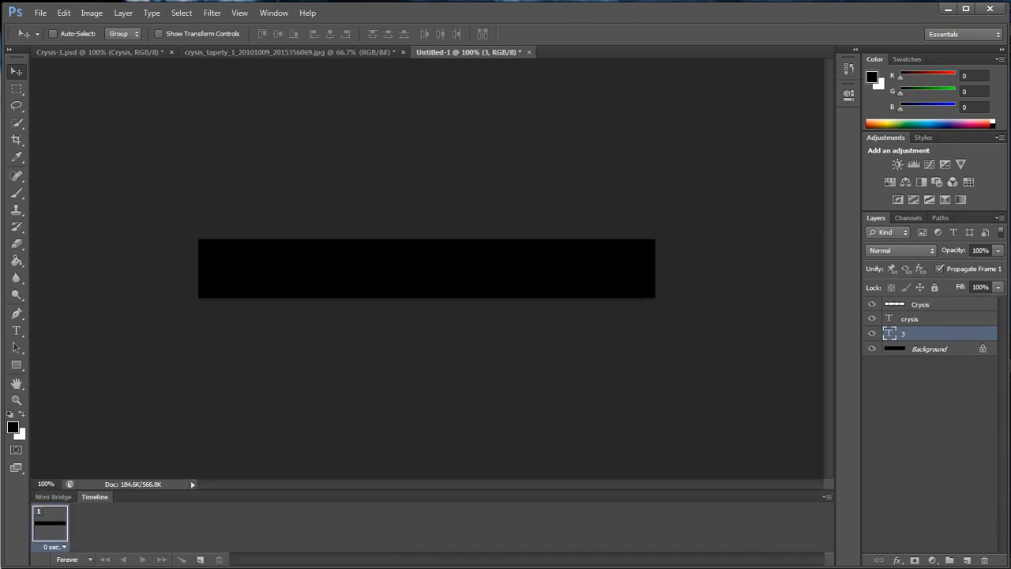
pyautogui.doubleClick(94, 497)
pyautogui.click(95, 559)
pyautogui.doubleClick(82, 496)
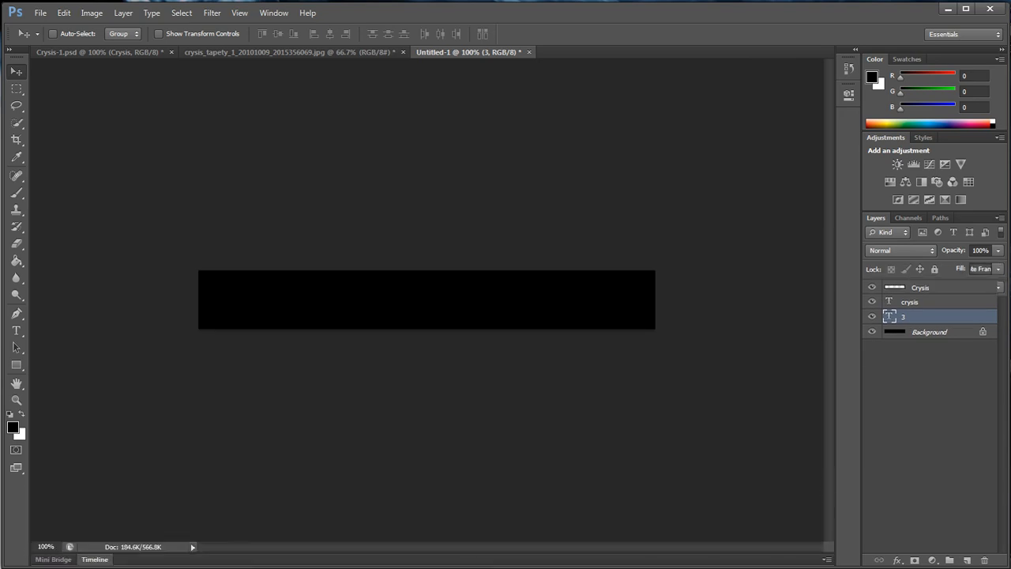
pyautogui.click(94, 559)
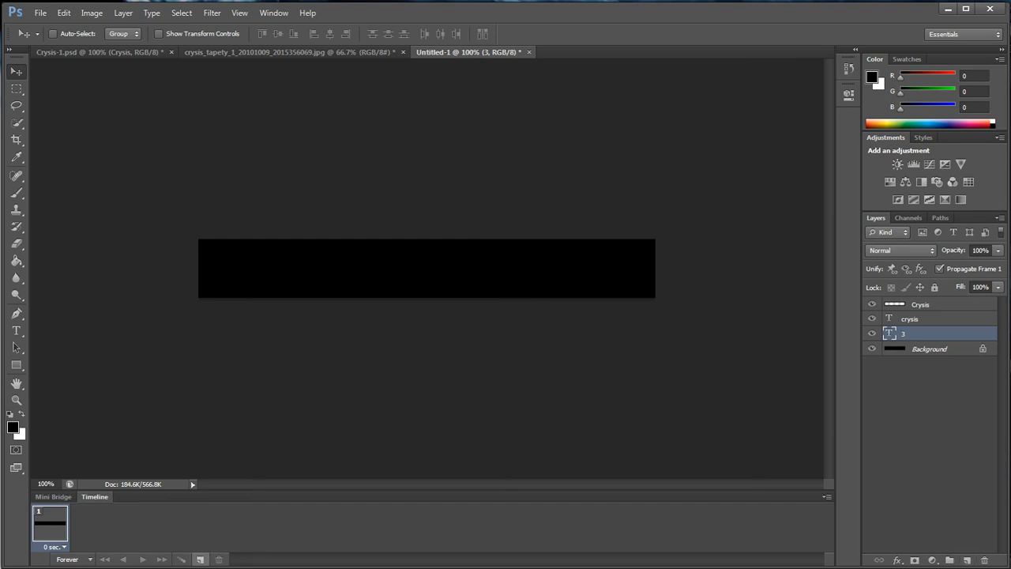
# Add frames 2 to 7 that slide the soldier in from the banner's left edge, and set frame 7's delay to 1.0 second
pyautogui.click(200, 559)
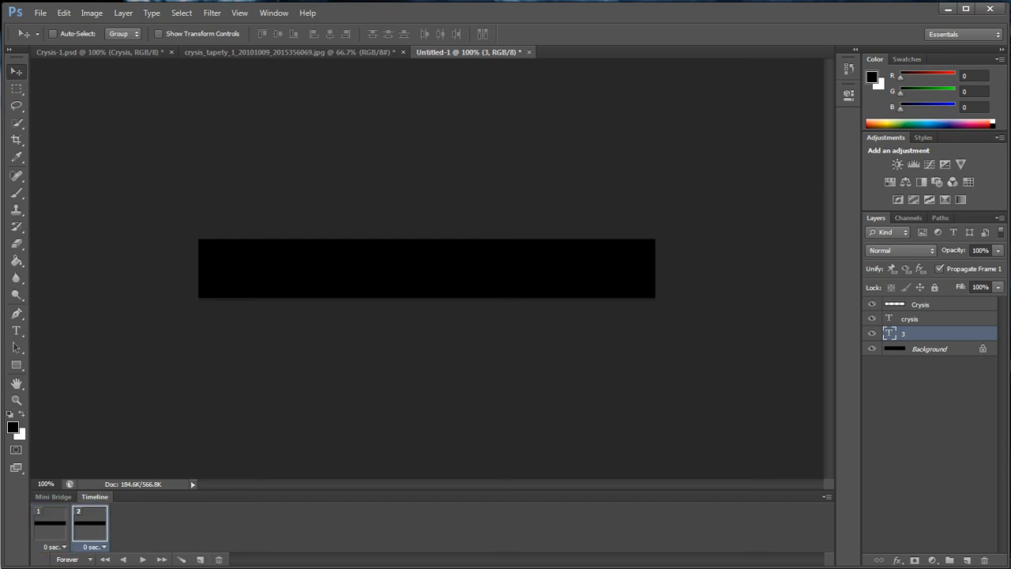
pyautogui.click(921, 305)
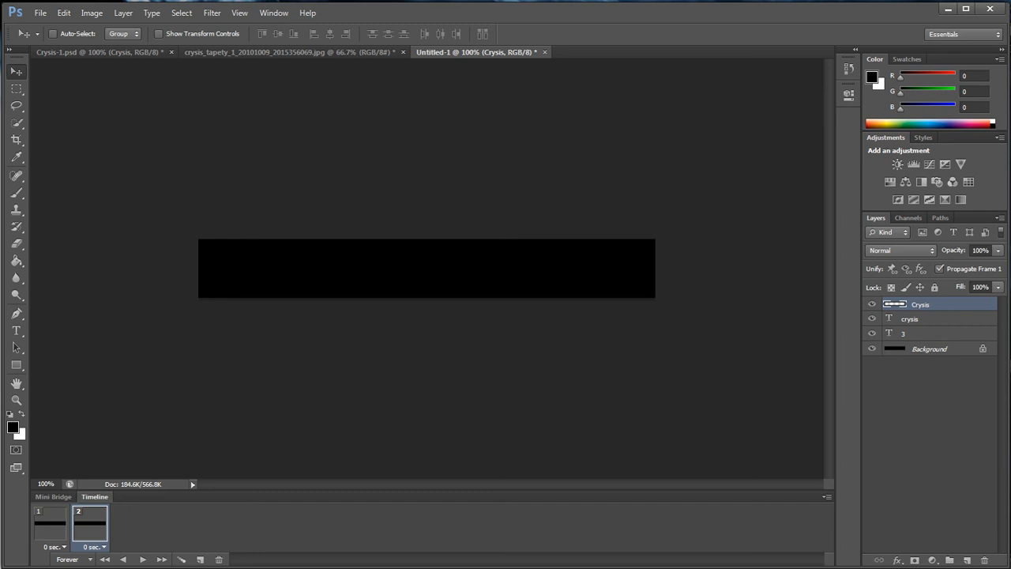
pyautogui.moveTo(201, 286); pyautogui.dragTo(222, 269)
pyautogui.click(200, 558)
pyautogui.click(200, 559)
pyautogui.click(201, 558)
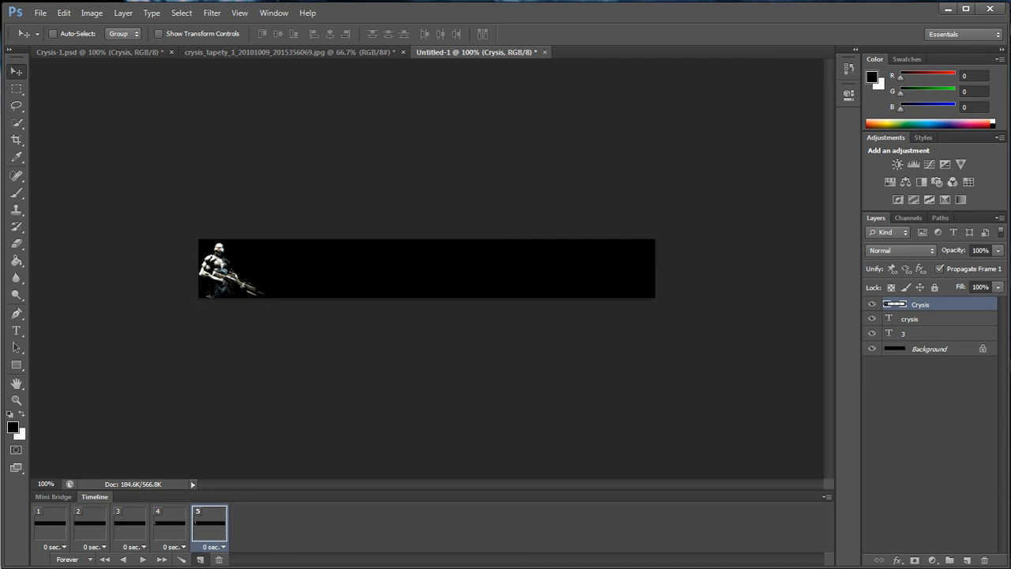
pyautogui.click(200, 559)
pyautogui.click(201, 559)
pyautogui.click(293, 546)
pyautogui.click(312, 449)
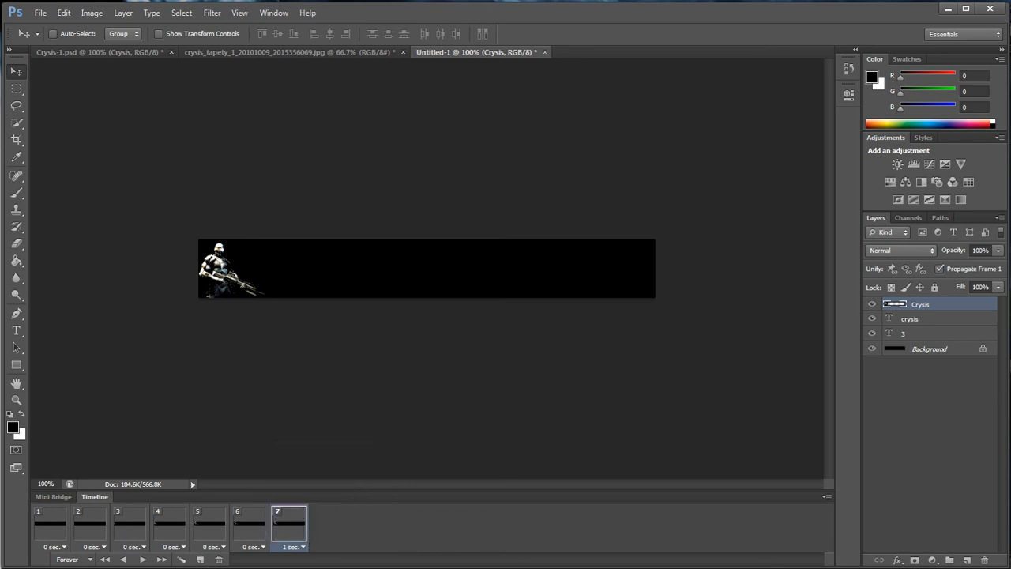
# Play the soldier's entrance animation from frame 1, then stop it
pyautogui.click(50, 524)
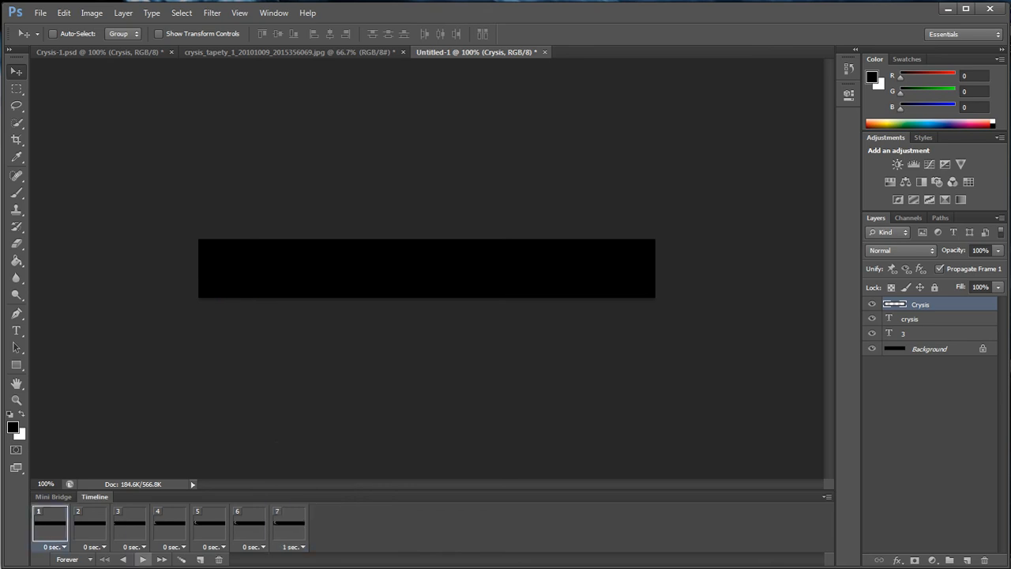
pyautogui.click(142, 559)
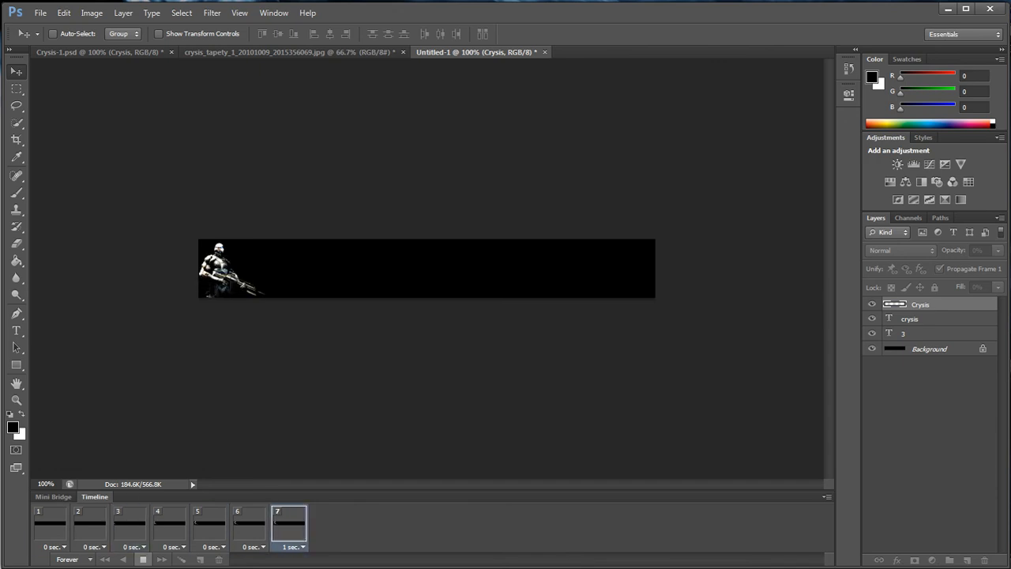
pyautogui.click(142, 559)
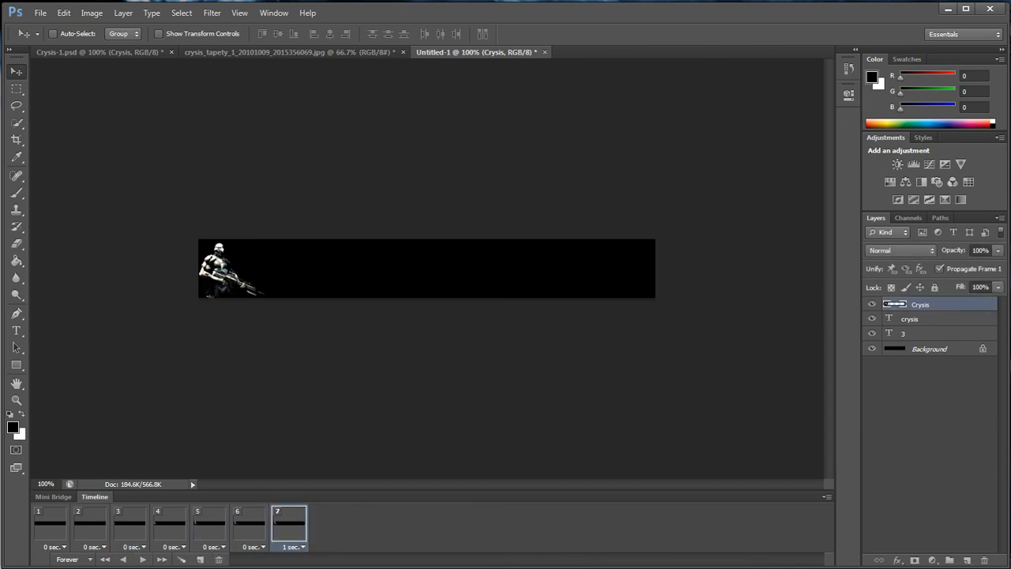
# Add frame 8 after the soldier's hold frame and set it to no delay
pyautogui.click(200, 559)
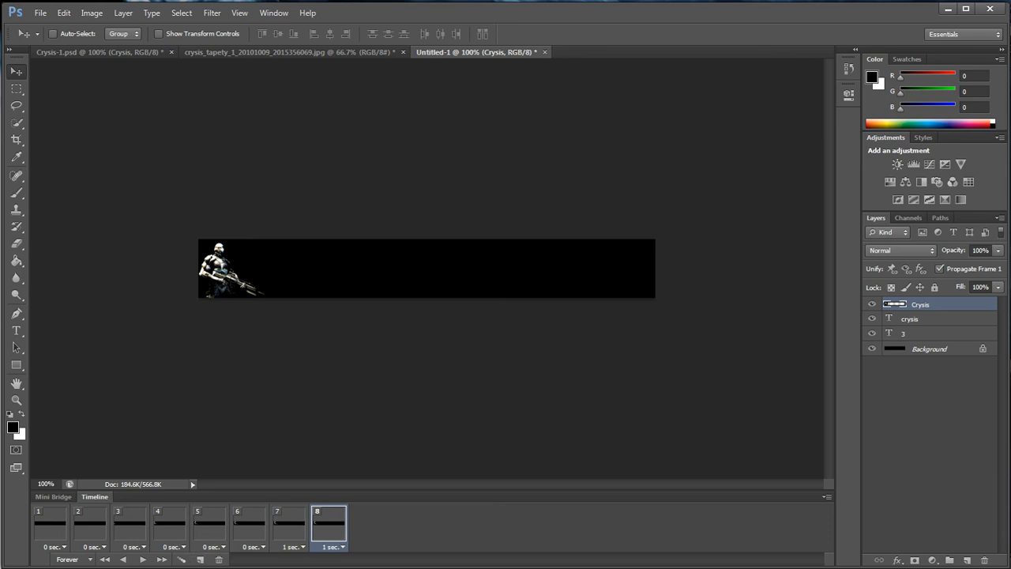
pyautogui.click(331, 546)
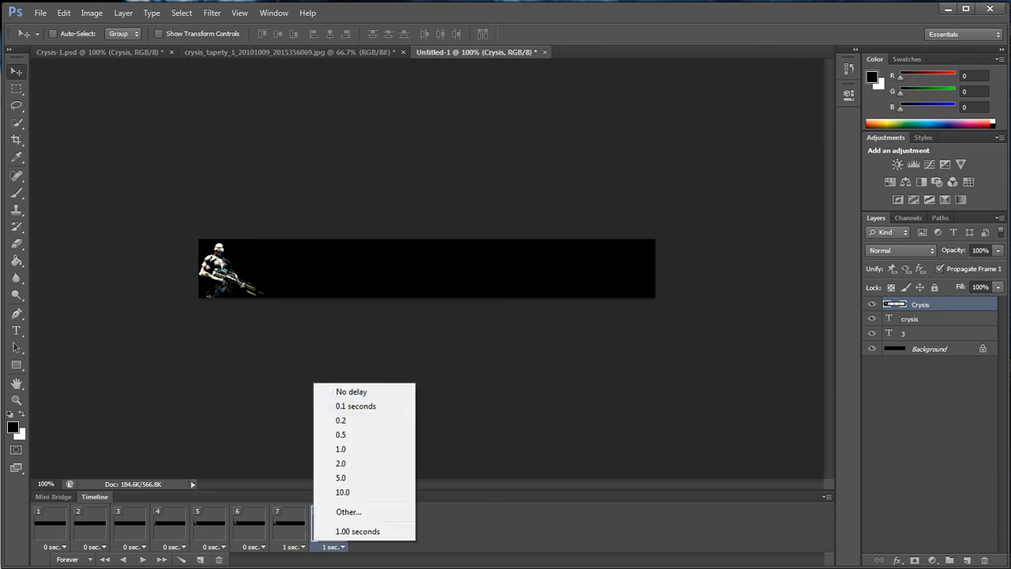
pyautogui.click(352, 391)
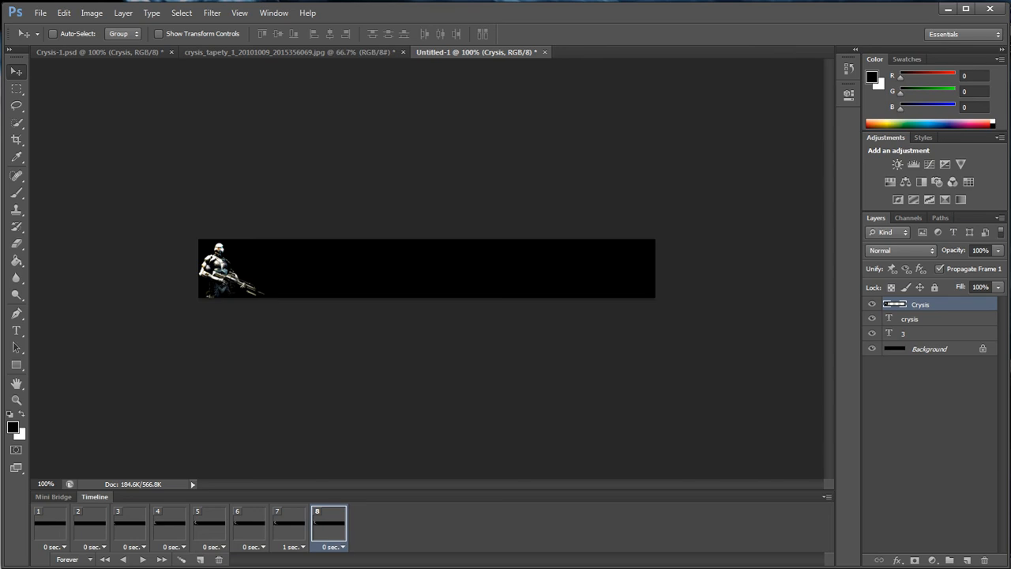
# Add frames up to 16, sliding the crysis text layer gradually from the left out from behind the soldier to its place beside him
pyautogui.click(932, 319)
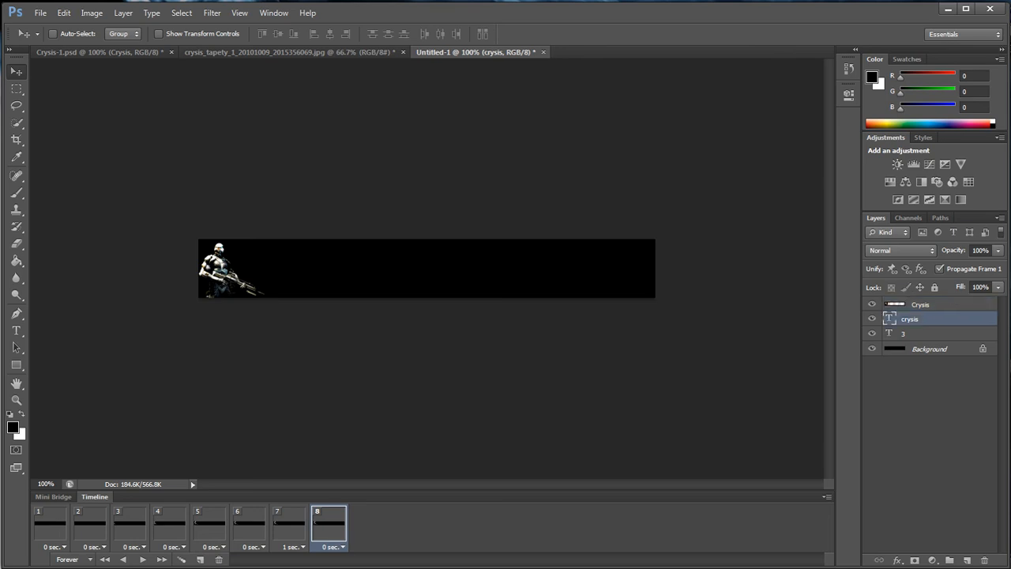
pyautogui.moveTo(177, 263); pyautogui.dragTo(492, 265)
pyautogui.click(200, 559)
pyautogui.click(200, 559)
pyautogui.click(200, 559)
pyautogui.click(199, 559)
pyautogui.click(200, 559)
pyautogui.click(200, 559)
pyautogui.click(199, 559)
pyautogui.click(200, 559)
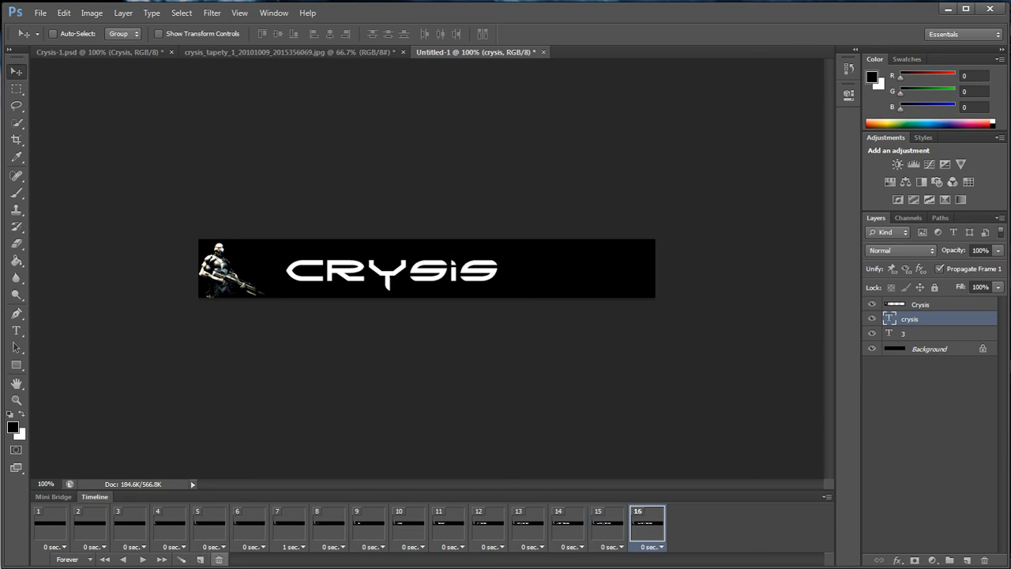
# Add frame 17 holding the soldier and CRYSIS text, with a delay of 1.0 second
pyautogui.click(200, 560)
pyautogui.click(691, 547)
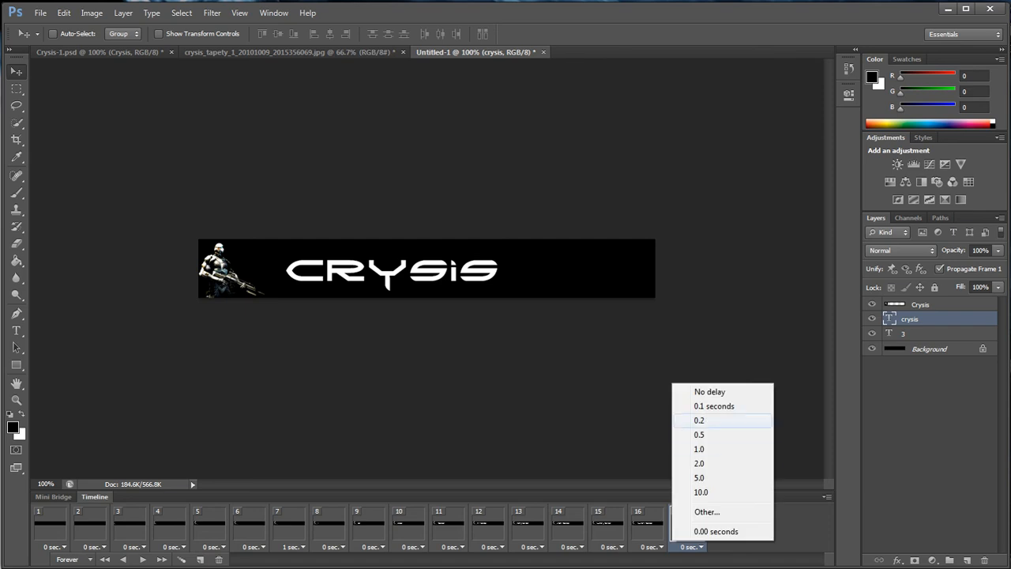
pyautogui.click(703, 449)
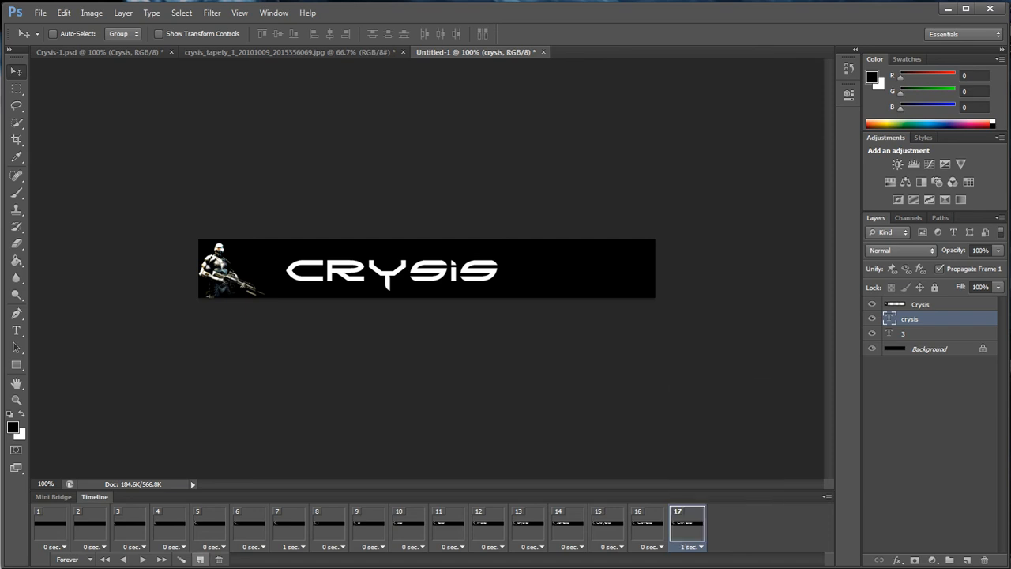
# Add frame 18 with no delay and duplicate it as frame 19
pyautogui.click(200, 559)
pyautogui.click(733, 546)
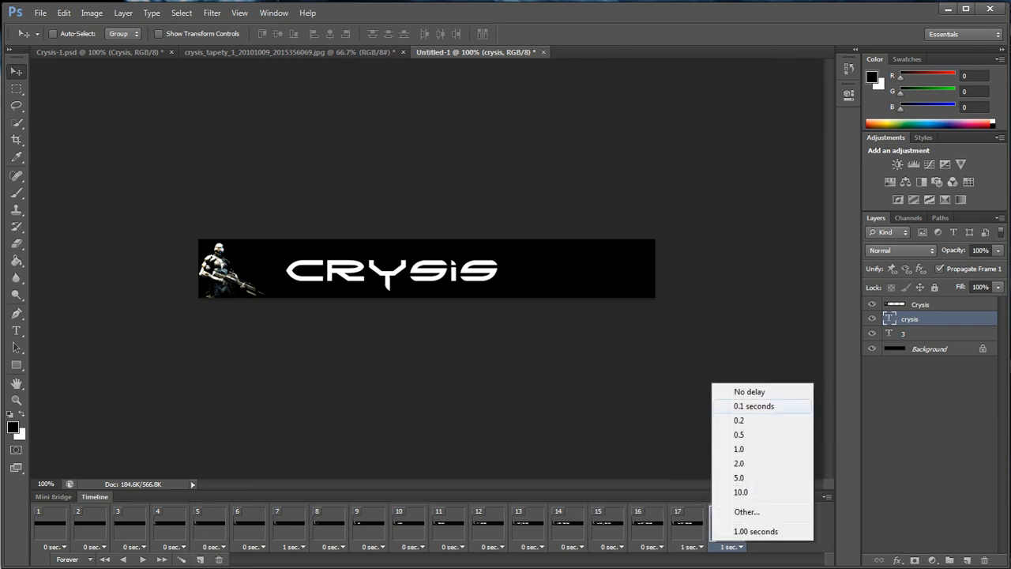
pyautogui.click(749, 391)
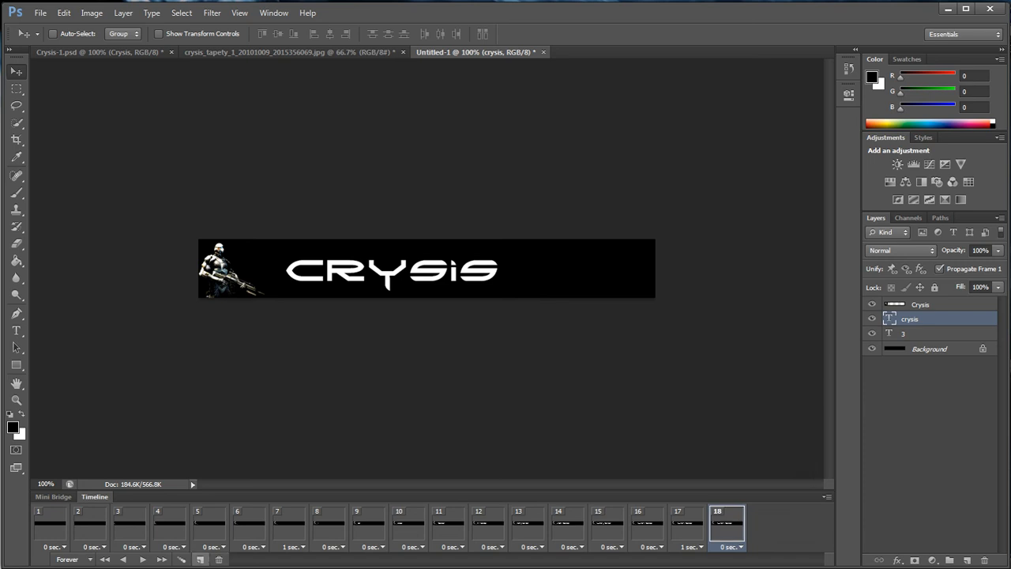
pyautogui.click(200, 559)
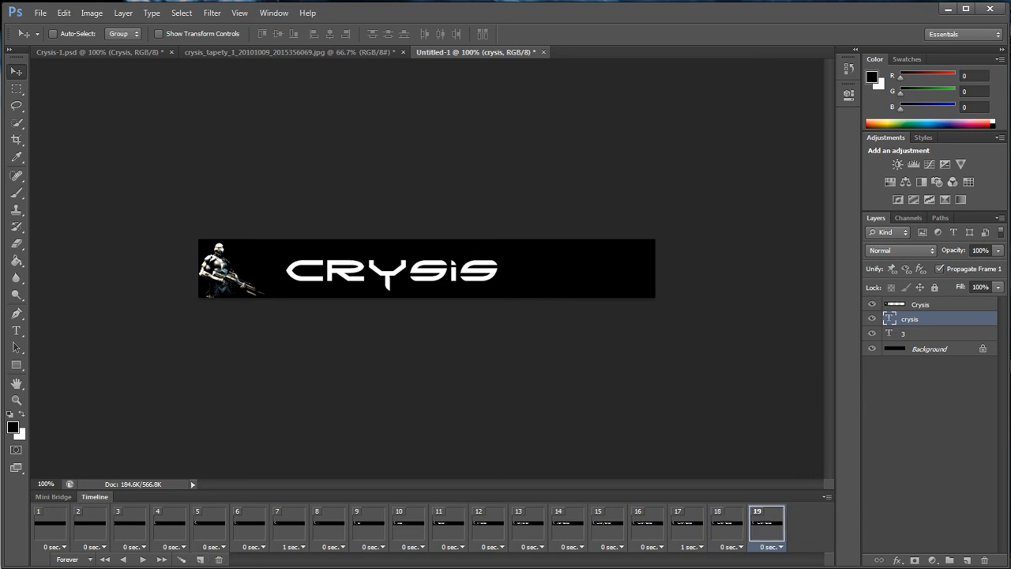
# In frame 19, position the 3 layer at the banner's upper edge, just right of CRYSIS, with only its lower edge inside
pyautogui.click(925, 333)
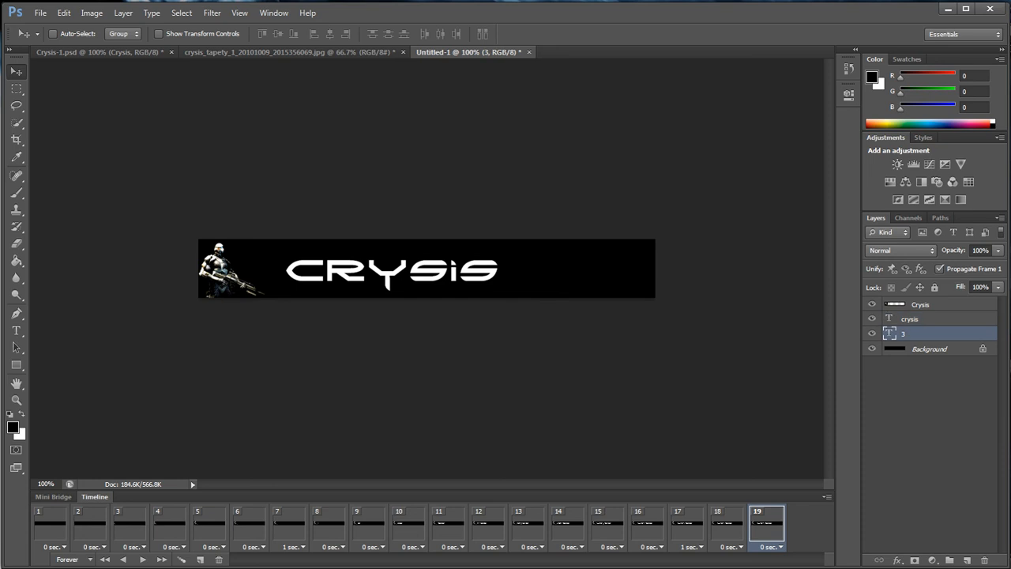
pyautogui.moveTo(565, 200); pyautogui.dragTo(565, 225)
pyautogui.press('Up')
pyautogui.press('Up')
pyautogui.press('Up')
pyautogui.press('Up')
pyautogui.press('Up')
pyautogui.press('Down')
pyautogui.press('Up')
pyautogui.press('Up')
pyautogui.moveTo(562, 225); pyautogui.dragTo(539, 226)
pyautogui.press('Up')
pyautogui.press('Up')
pyautogui.press('Up')
pyautogui.press('Up')
pyautogui.press('Up')
# Add frames 20 to 24 that lower the 3 step by step into line with the word CRYSIS
pyautogui.click(200, 559)
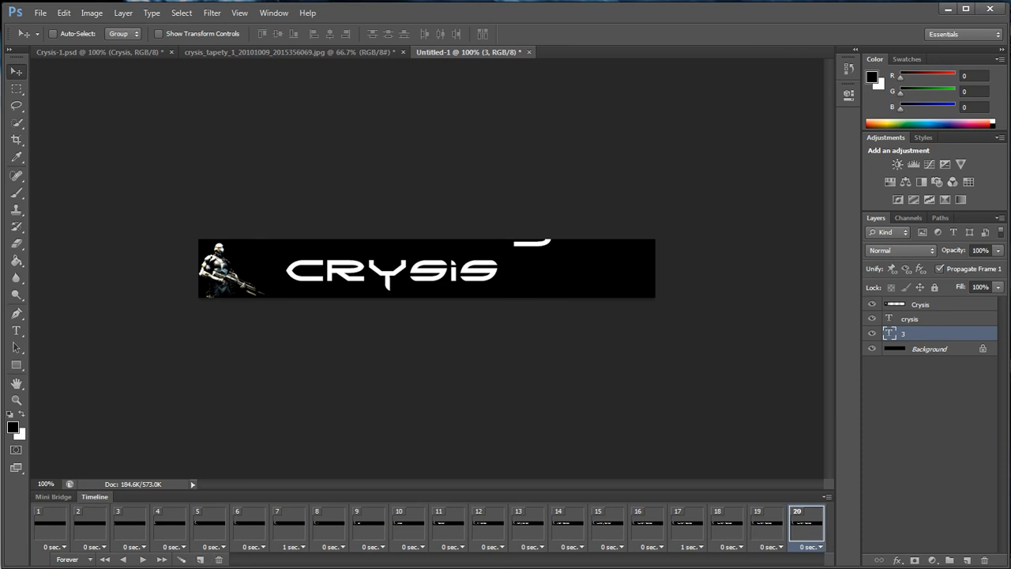
pyautogui.moveTo(538, 240); pyautogui.dragTo(535, 271)
pyautogui.click(200, 559)
pyautogui.click(199, 559)
pyautogui.click(200, 559)
pyautogui.click(200, 559)
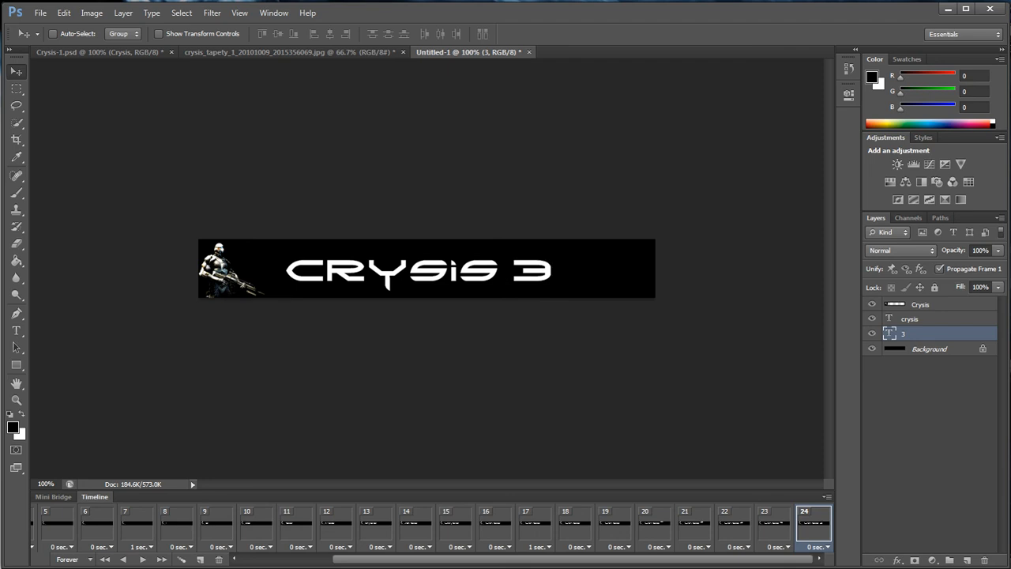
# Add frame 25 holding the complete CRYSIS 3 banner, with a delay of 1.0 second
pyautogui.click(200, 559)
pyautogui.click(827, 546)
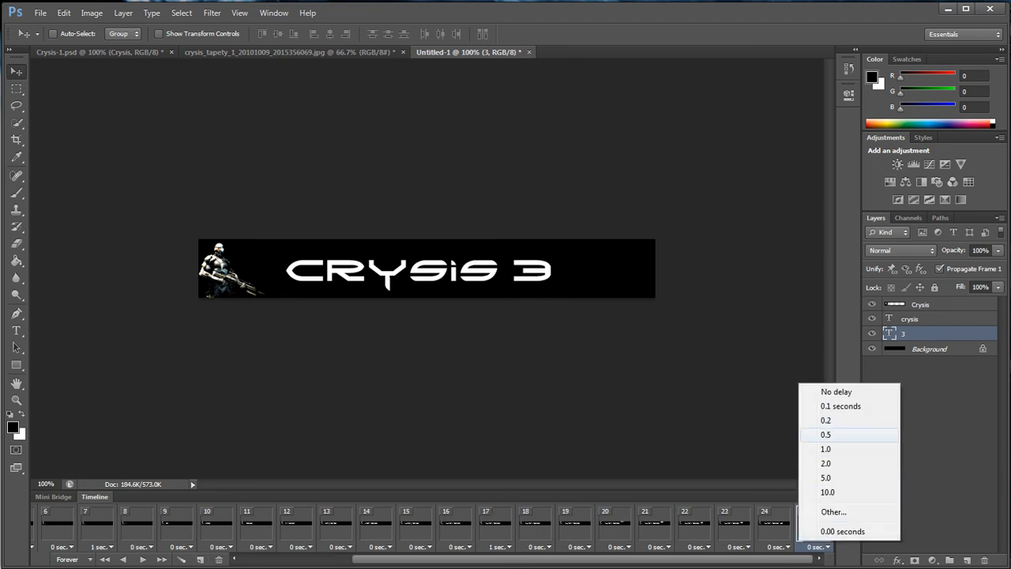
pyautogui.click(825, 449)
# Play the complete banner animation from frame 1, then stop the playback
pyautogui.moveTo(703, 559); pyautogui.dragTo(588, 560)
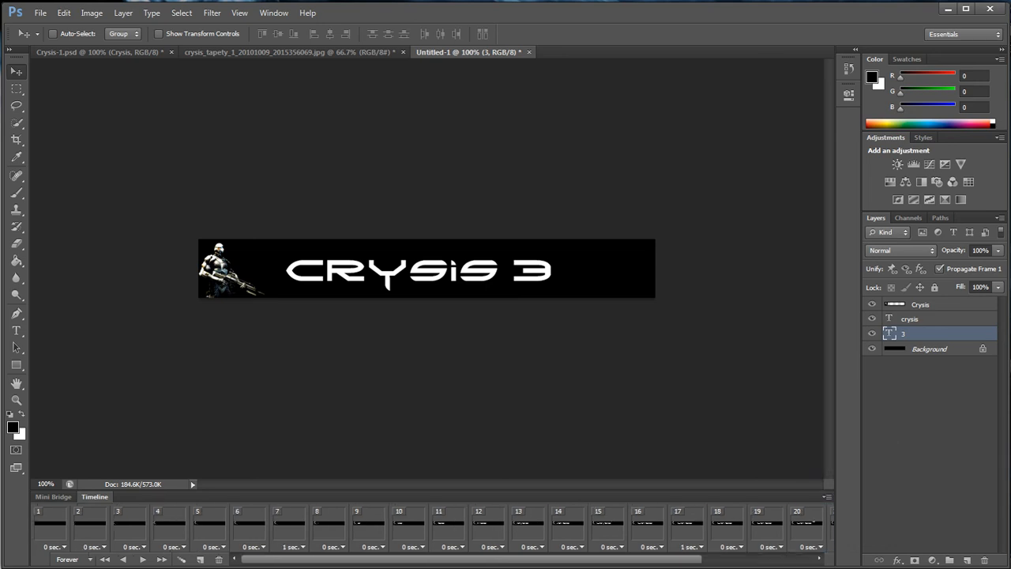
pyautogui.click(50, 524)
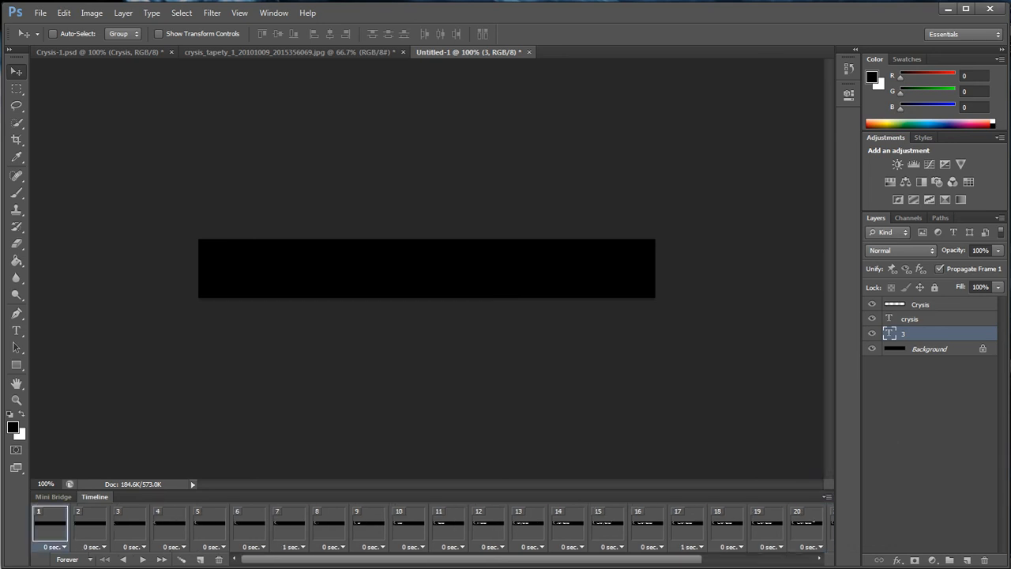
pyautogui.click(142, 559)
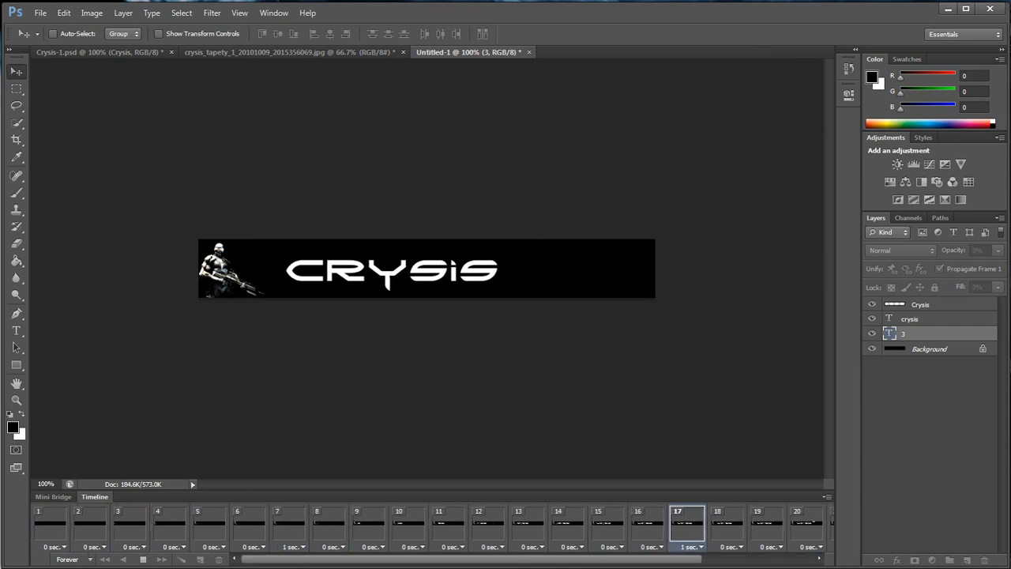
pyautogui.press('space')
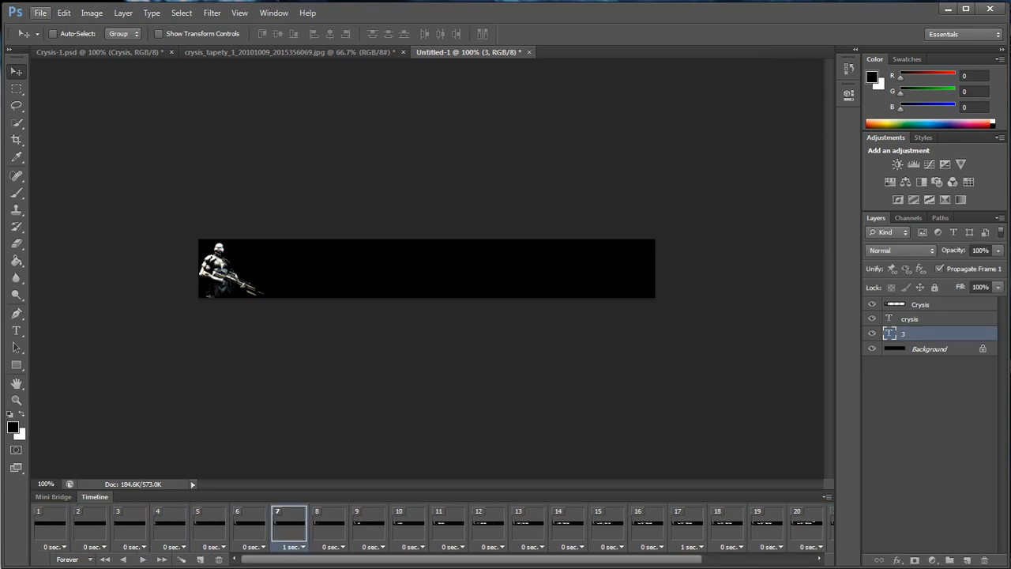
# Save the document as Crysis-3.psd in the Crysis folder
pyautogui.click(40, 13)
pyautogui.click(50, 157)
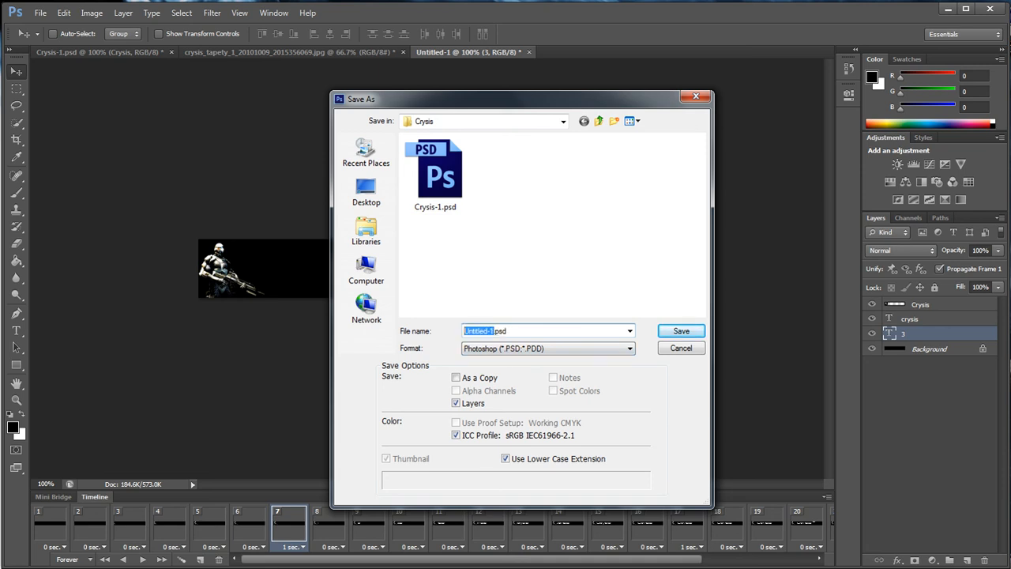
pyautogui.write('Crysis-3')
pyautogui.press('Return')
# Export the animation for the web as Crysis-3.gif into G:\InetPub\wwwroot\ea-crysis.com\graph, using the GIF format with 256 colors and Forever looping
pyautogui.click(40, 12)
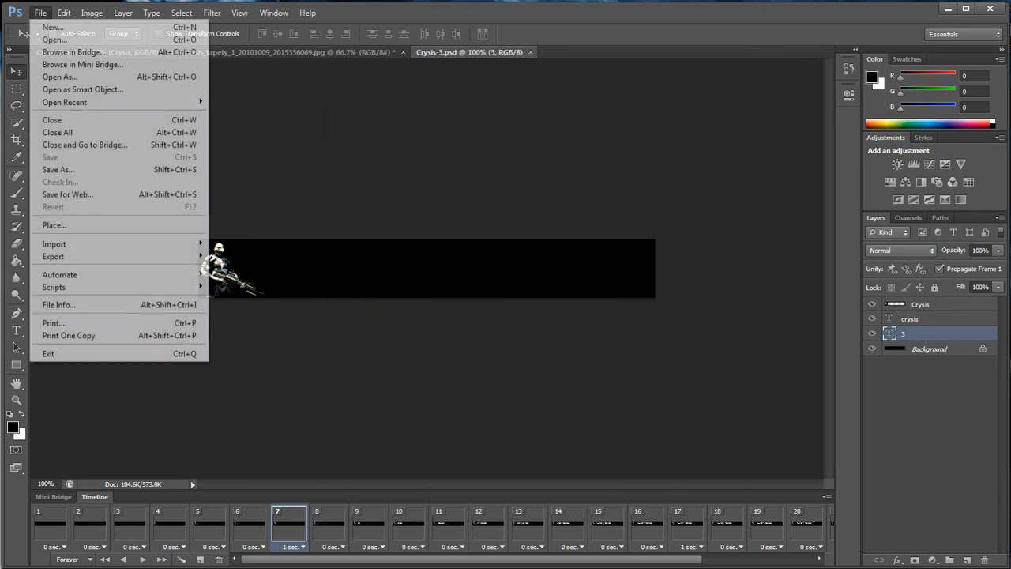
pyautogui.click(69, 195)
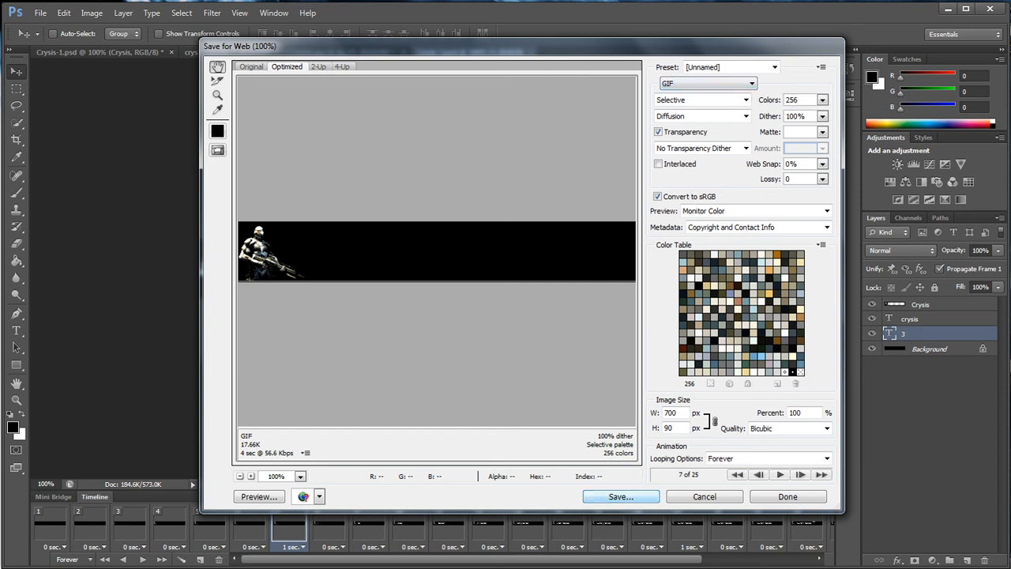
pyautogui.press('Return')
pyautogui.click(438, 88)
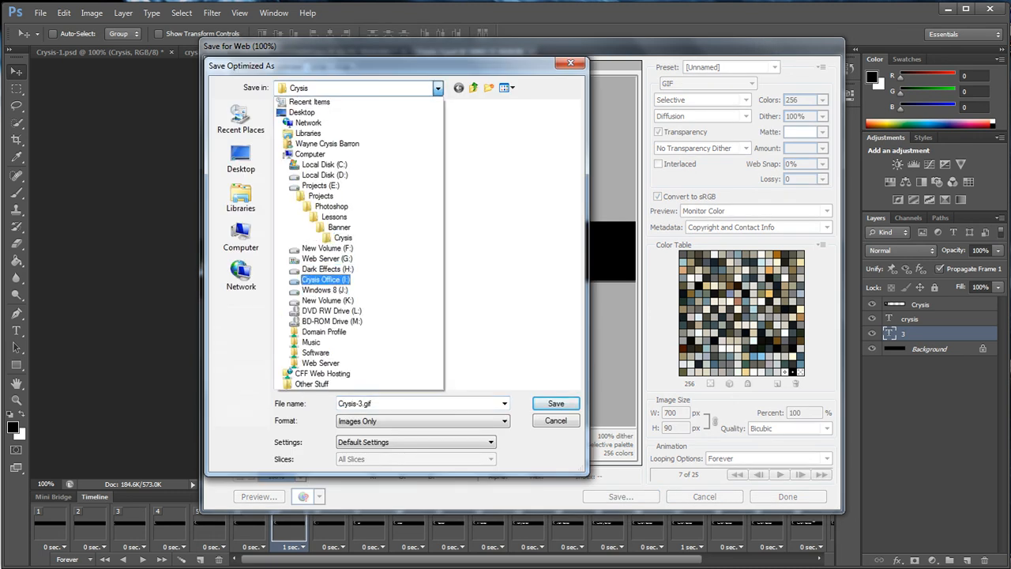
pyautogui.click(327, 258)
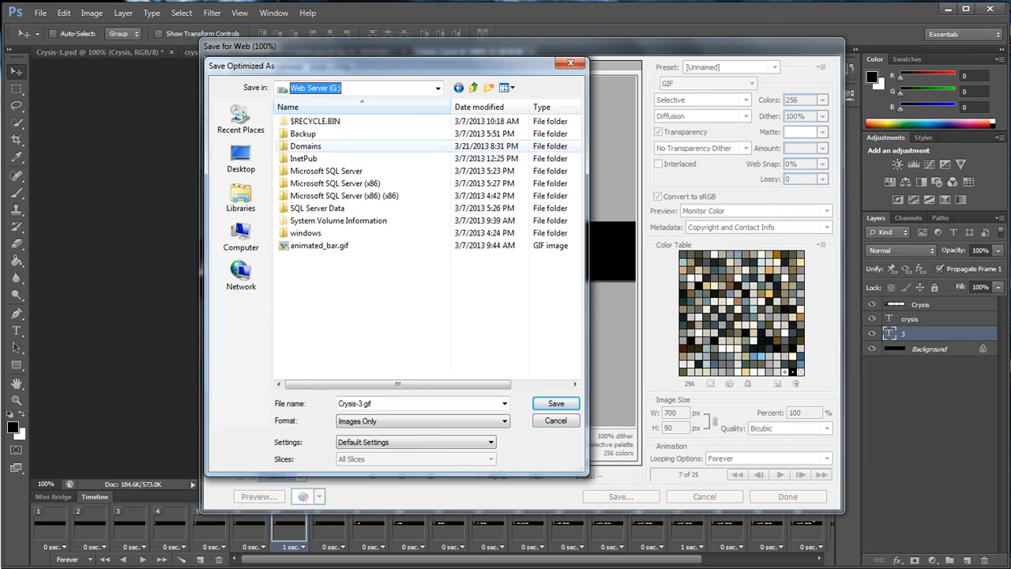
pyautogui.doubleClick(304, 159)
pyautogui.doubleClick(306, 121)
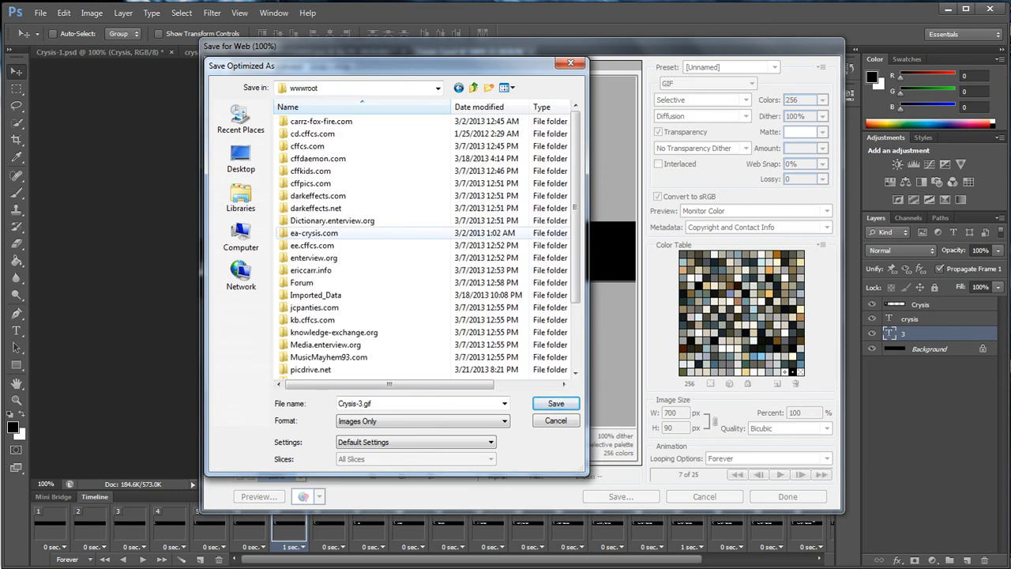
pyautogui.doubleClick(314, 233)
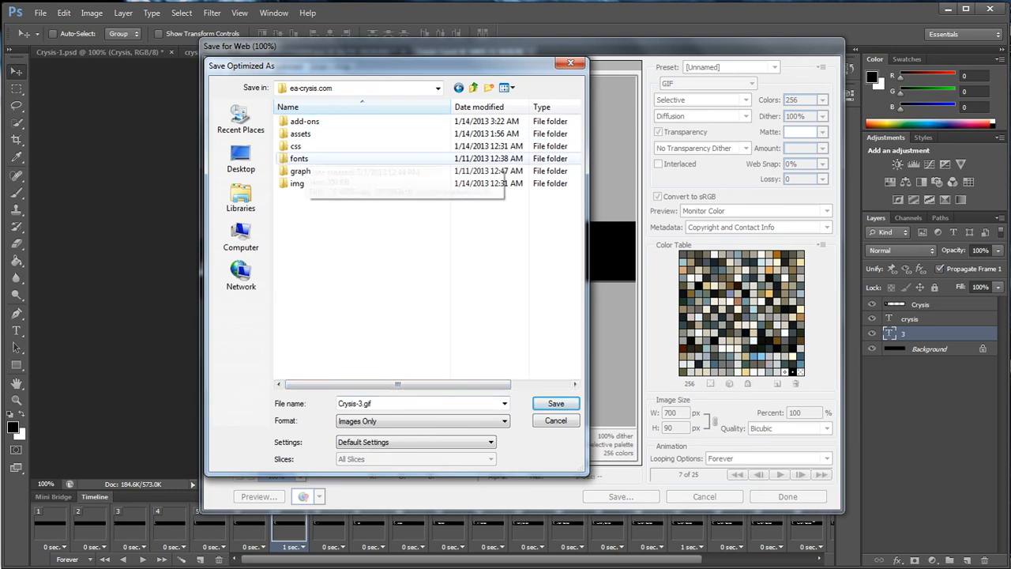
pyautogui.doubleClick(300, 170)
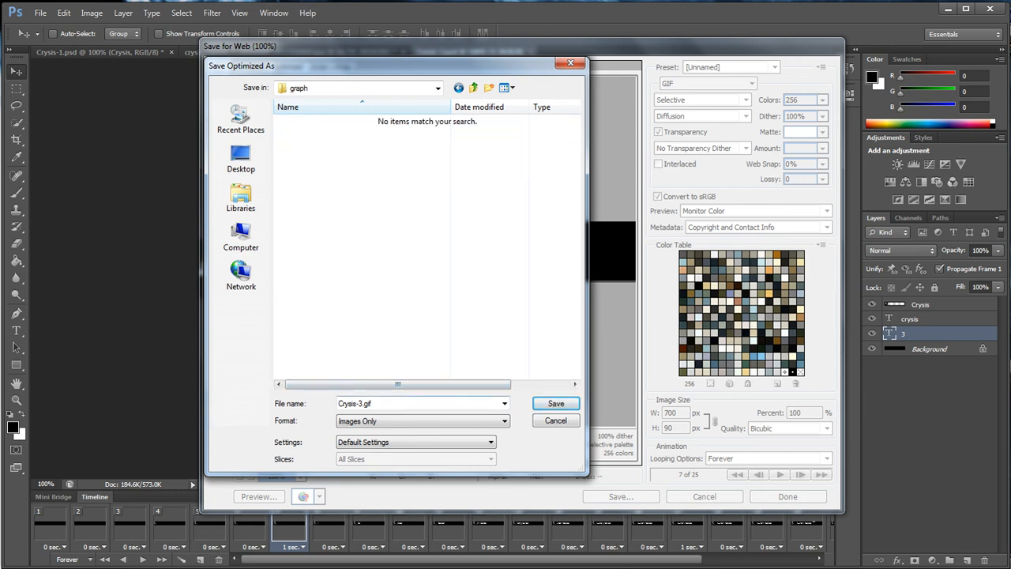
pyautogui.click(556, 403)
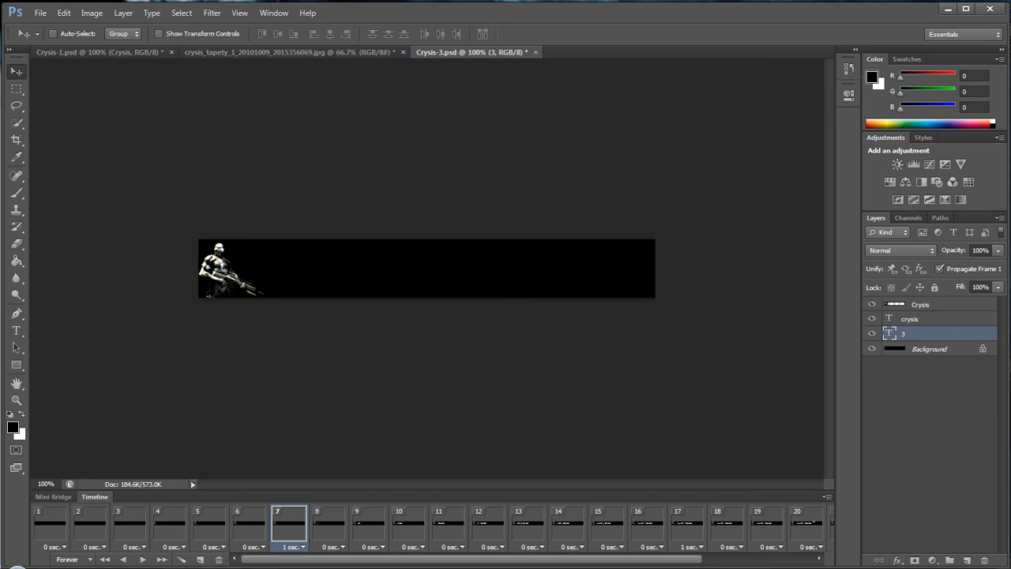
# Switch to Chrome and try to load localhost/crysis/crysis-3.gif in a new tab
pyautogui.moveTo(155, 566)
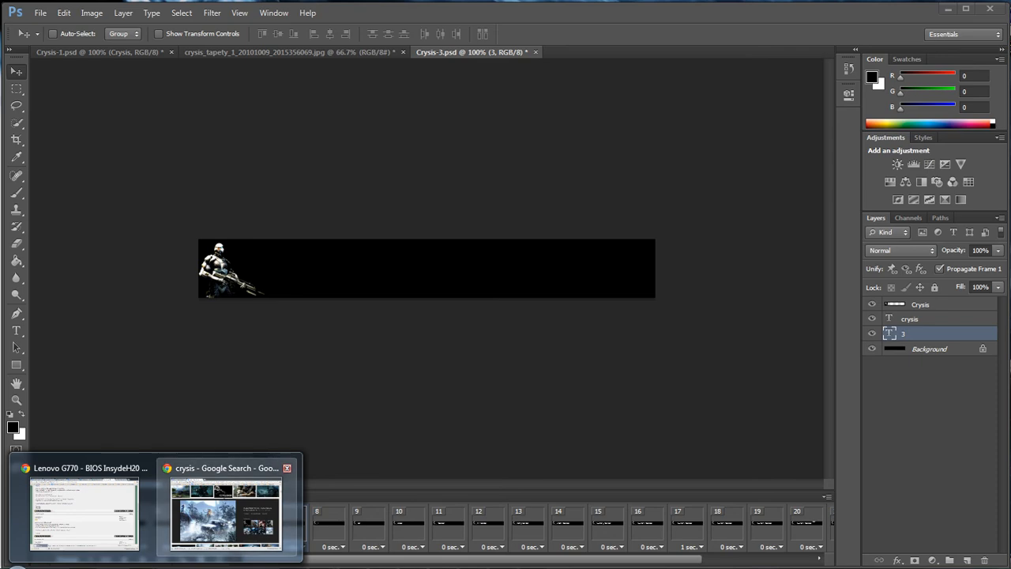
pyautogui.hotkey('ctrl', 't')
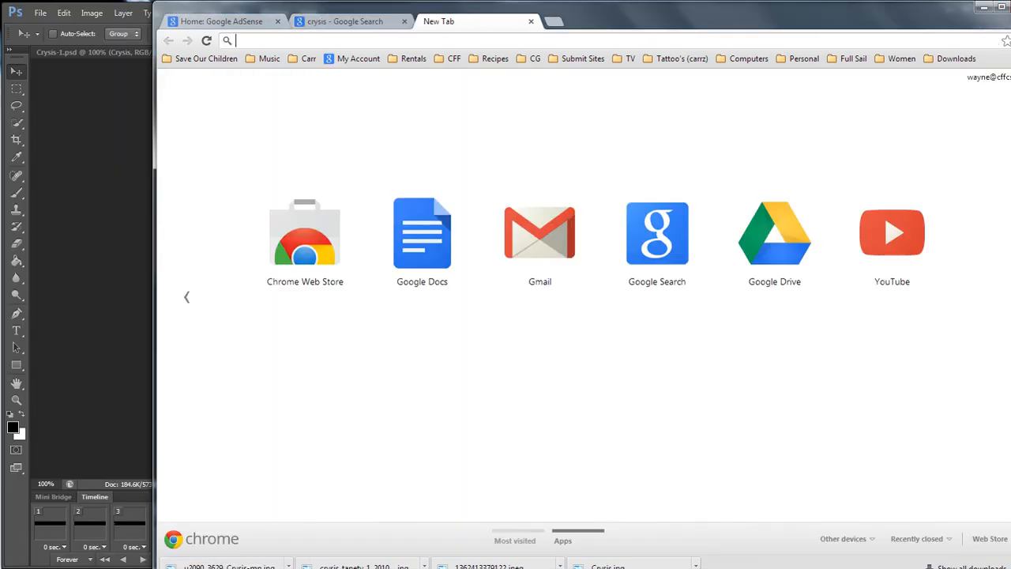
pyautogui.write('localhost/inshape/Main2.asp?Type=Home')
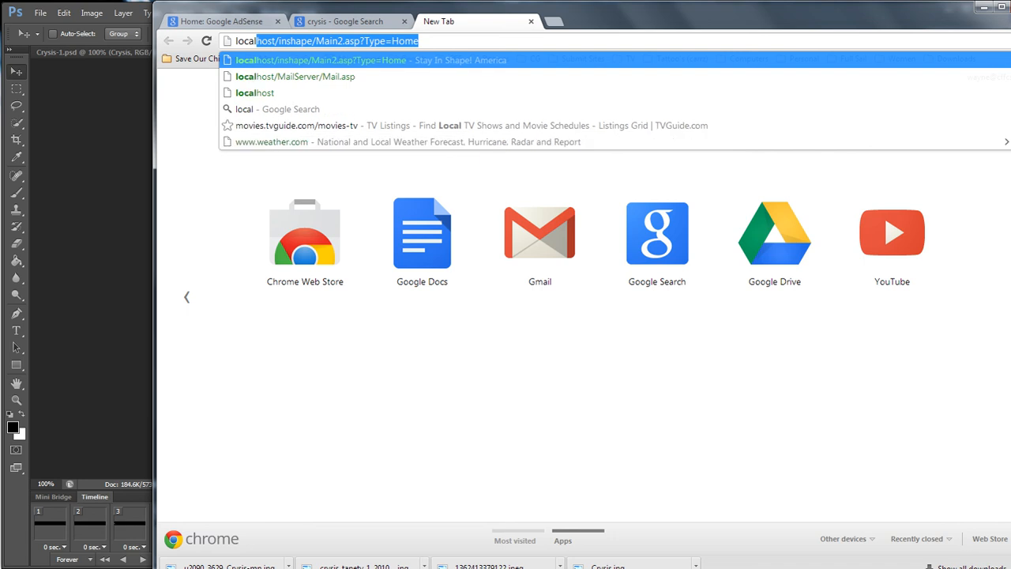
pyautogui.press('End')
pyautogui.press('BackSpace')
pyautogui.press('BackSpace')
pyautogui.press('BackSpace')
pyautogui.press('BackSpace')
pyautogui.press('BackSpace')
pyautogui.press('BackSpace')
pyautogui.press('BackSpace')
pyautogui.press('BackSpace')
pyautogui.press('BackSpace')
pyautogui.press('BackSpace')
pyautogui.press('BackSpace')
pyautogui.press('BackSpace')
pyautogui.press('BackSpace')
pyautogui.press('BackSpace')
pyautogui.press('BackSpace')
pyautogui.press('BackSpace')
pyautogui.press('BackSpace')
pyautogui.press('BackSpace')
pyautogui.press('BackSpace')
pyautogui.press('BackSpace')
pyautogui.press('BackSpace')
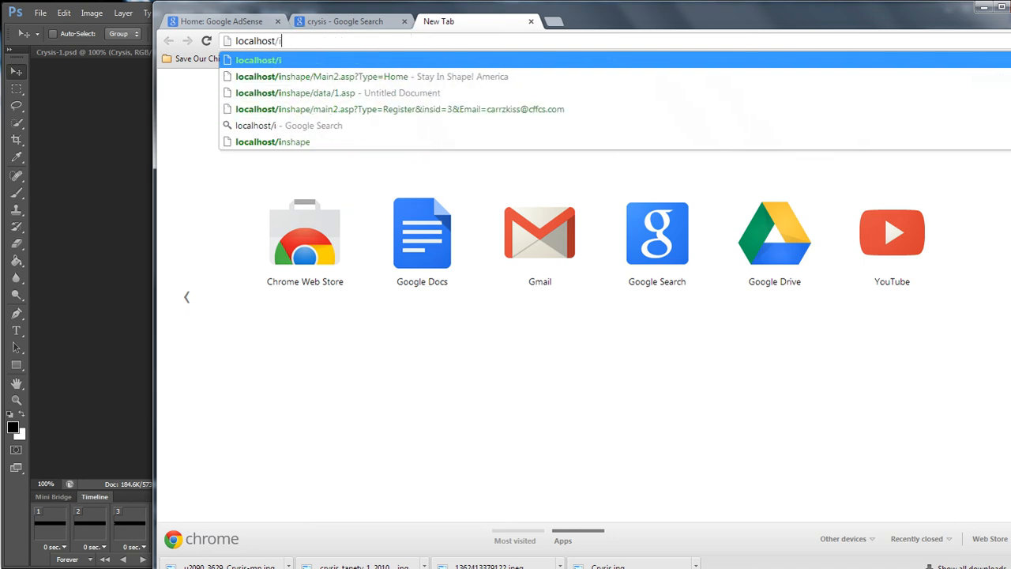
pyautogui.write('crys')
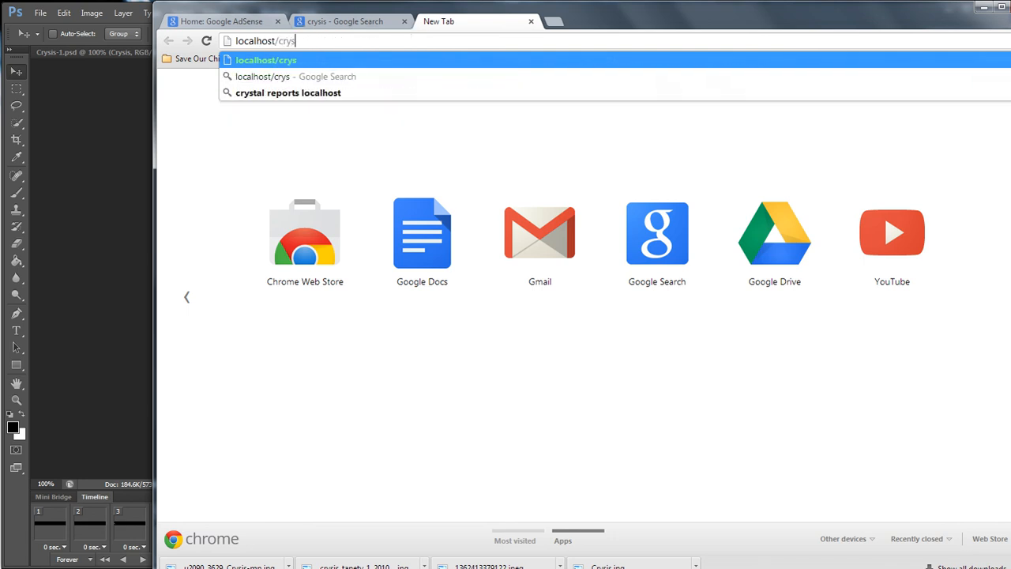
pyautogui.write('is/crysis-3.gif')
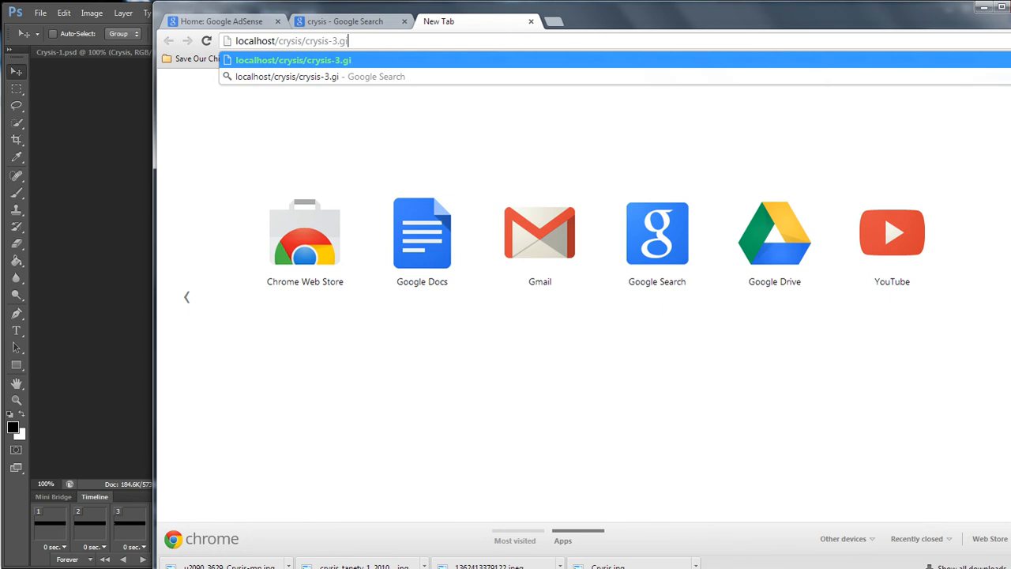
pyautogui.press('Return')
# Correct the address to localhost/crysis/graph/crysis-3.gif and load the exported banner to watch its animation
pyautogui.click(306, 41)
pyautogui.click(307, 41)
pyautogui.write('graph/')
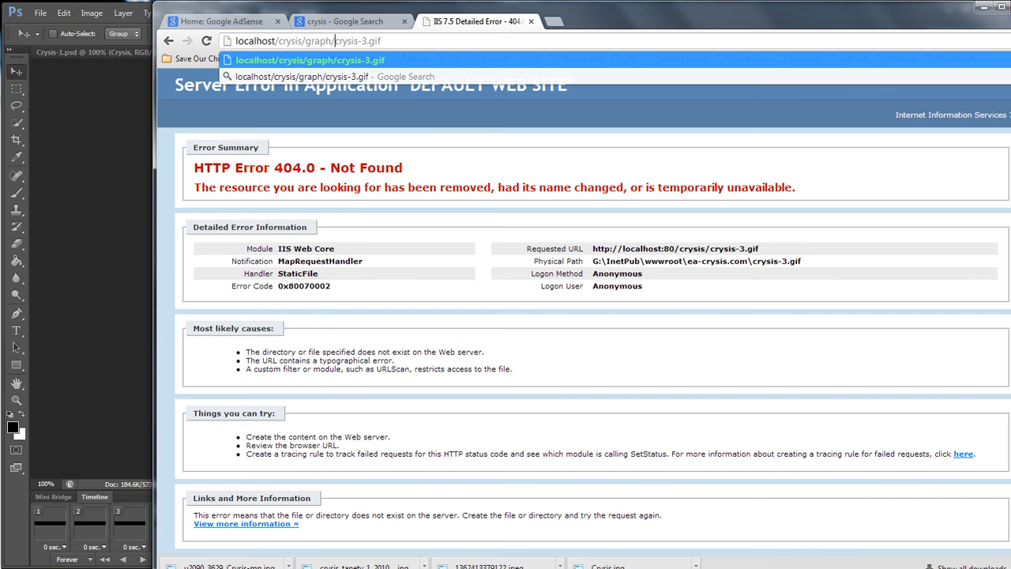
pyautogui.press('Return')
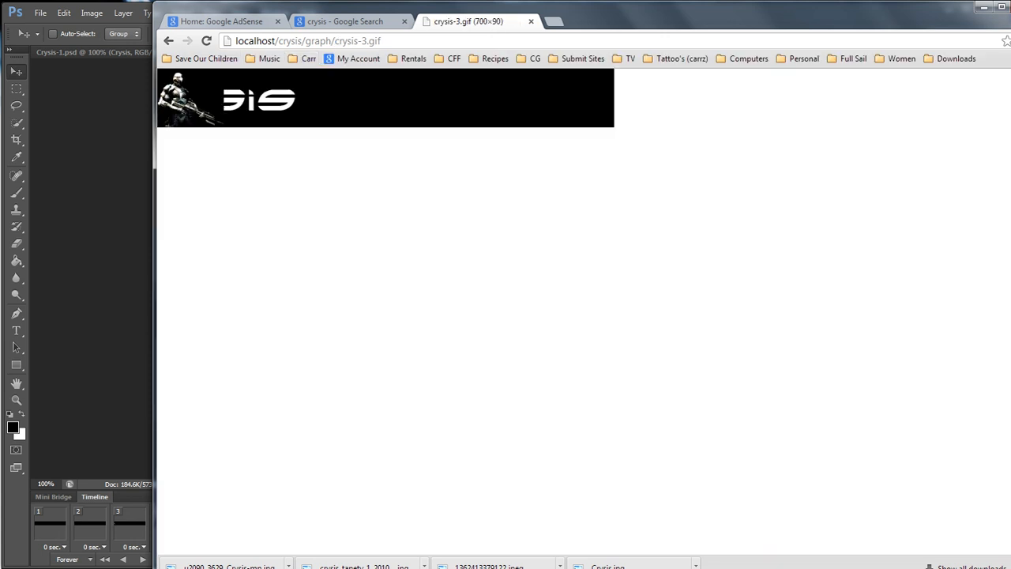